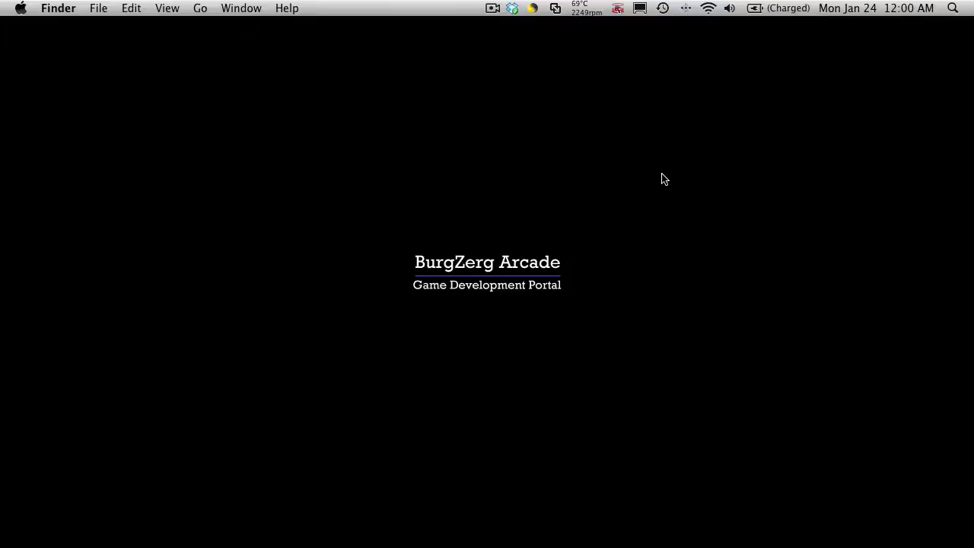
Bring up Firefox on the Dropbox home page and scroll through it
mouse_move(255, 541)
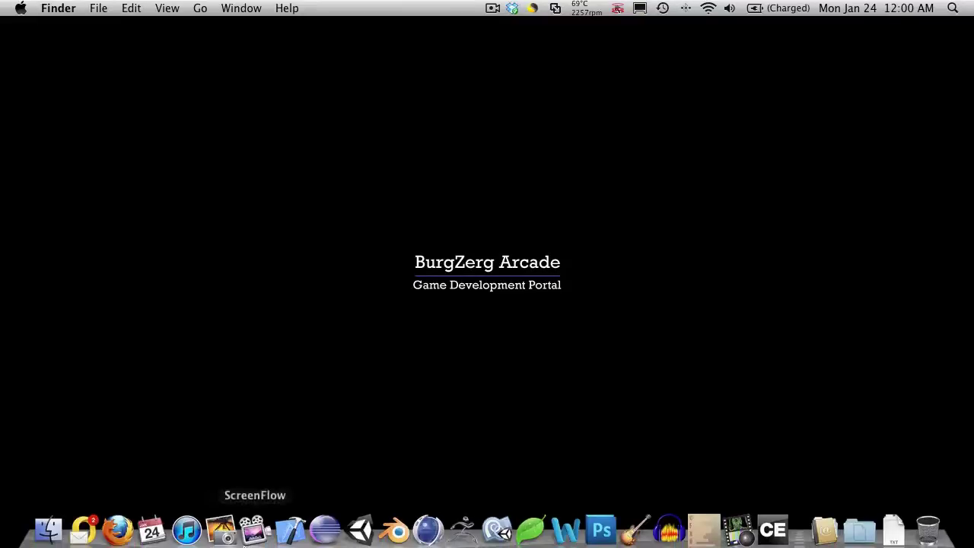
click(120, 531)
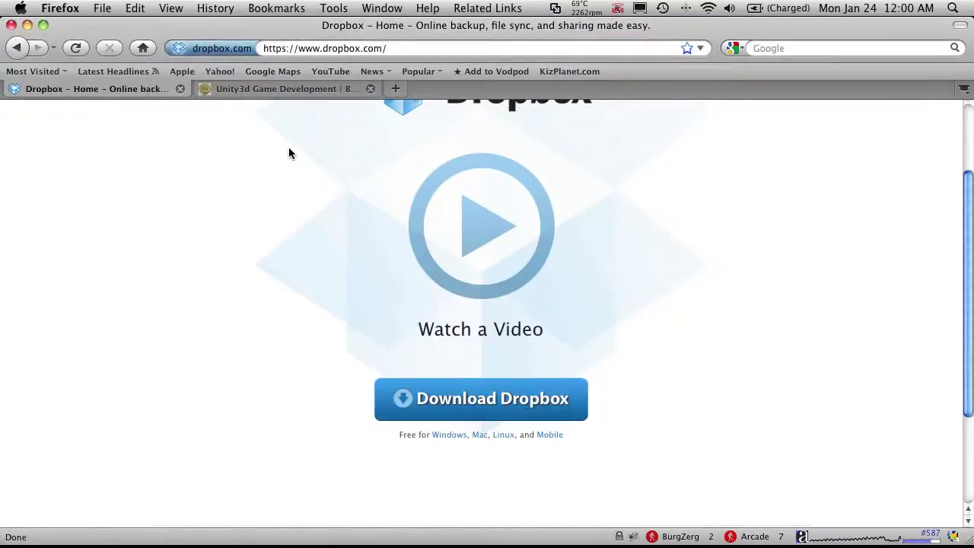
scroll(289, 153, up, 3)
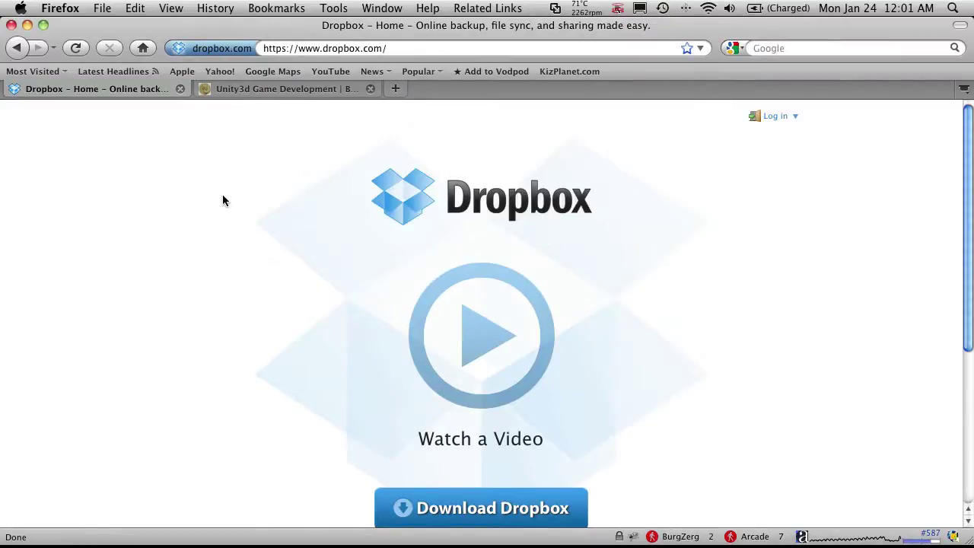
scroll(222, 200, down, 1)
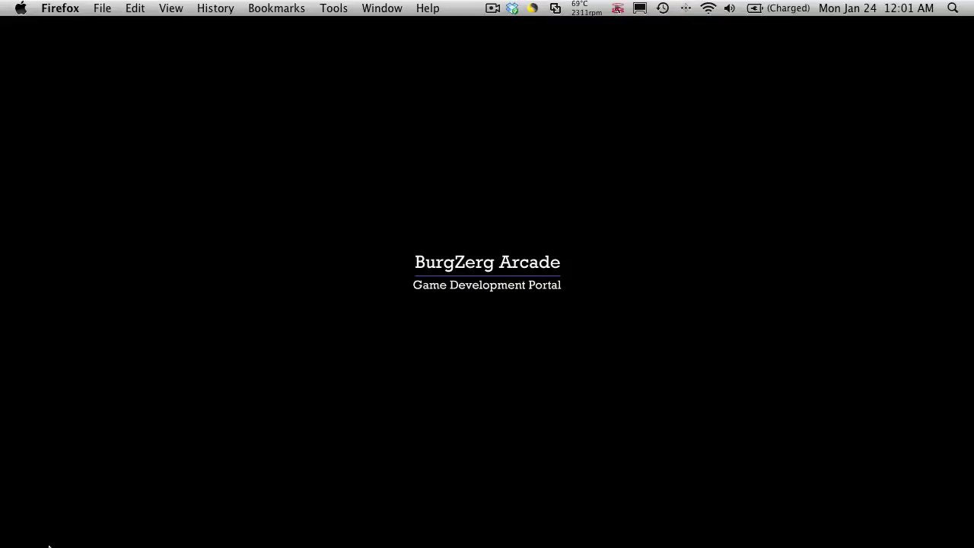
Bring the Unity editor forward and confirm Web Player as the build platform in Build Settings
mouse_move(48, 542)
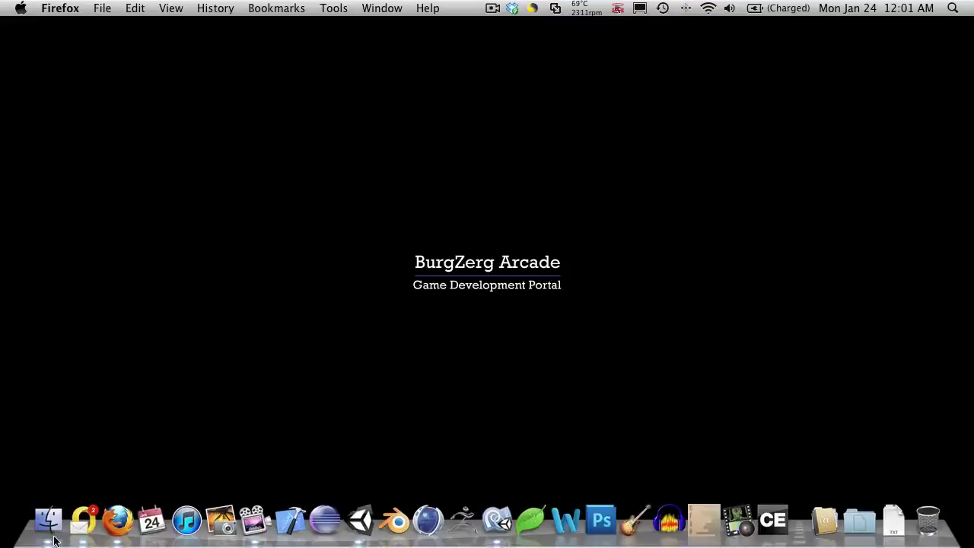
click(360, 523)
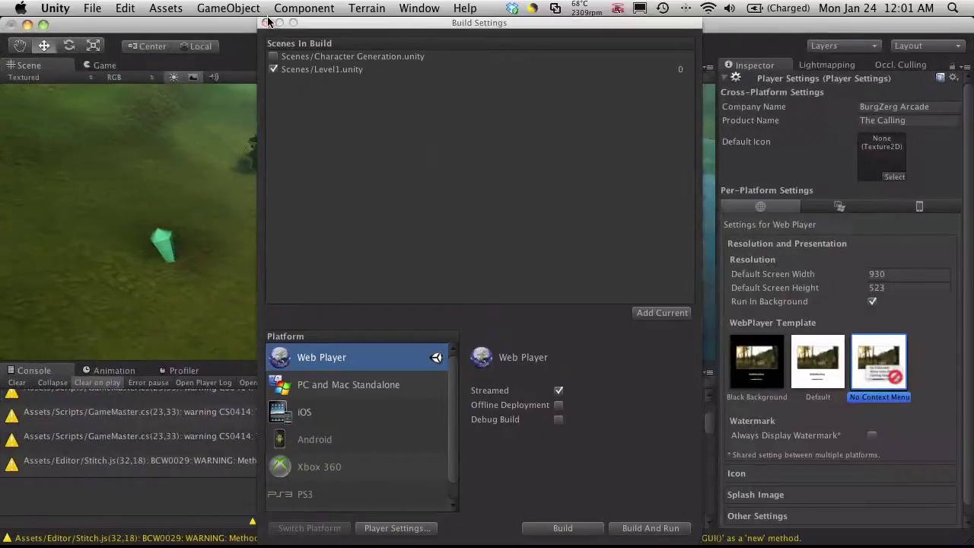
click(265, 22)
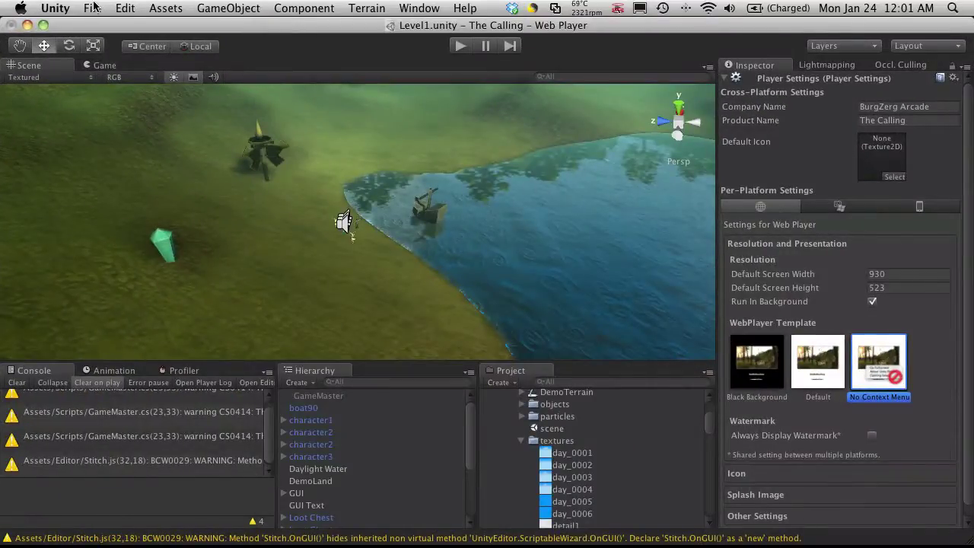
click(92, 7)
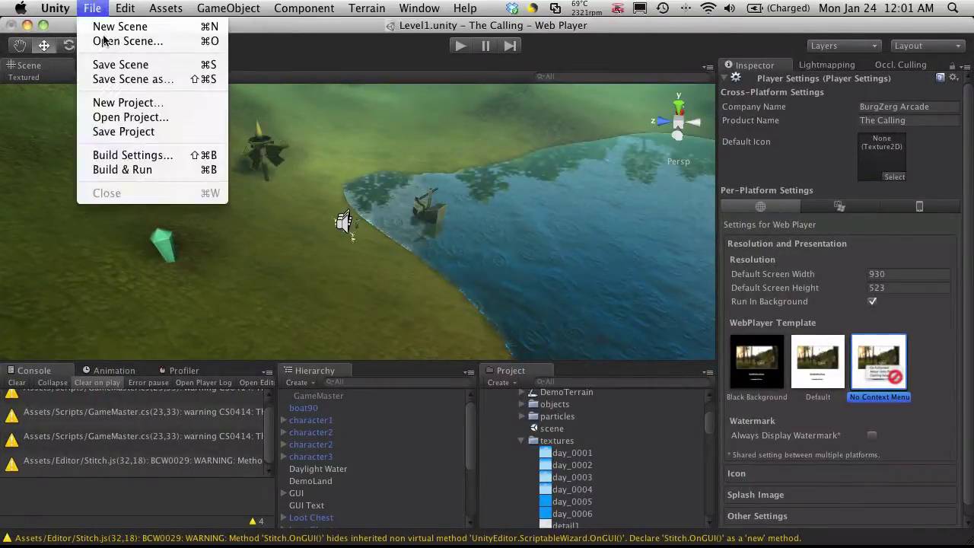
click(163, 157)
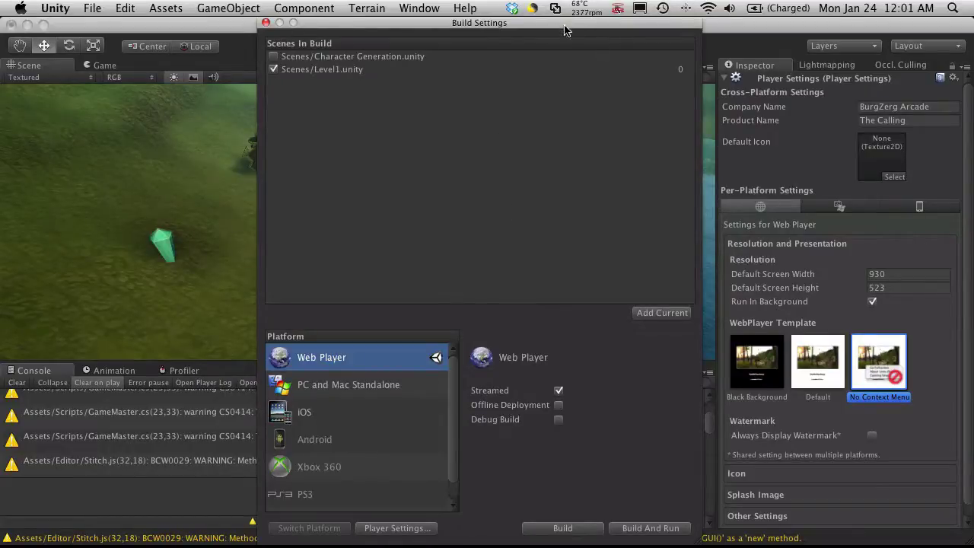
drag(564, 30, 475, 31)
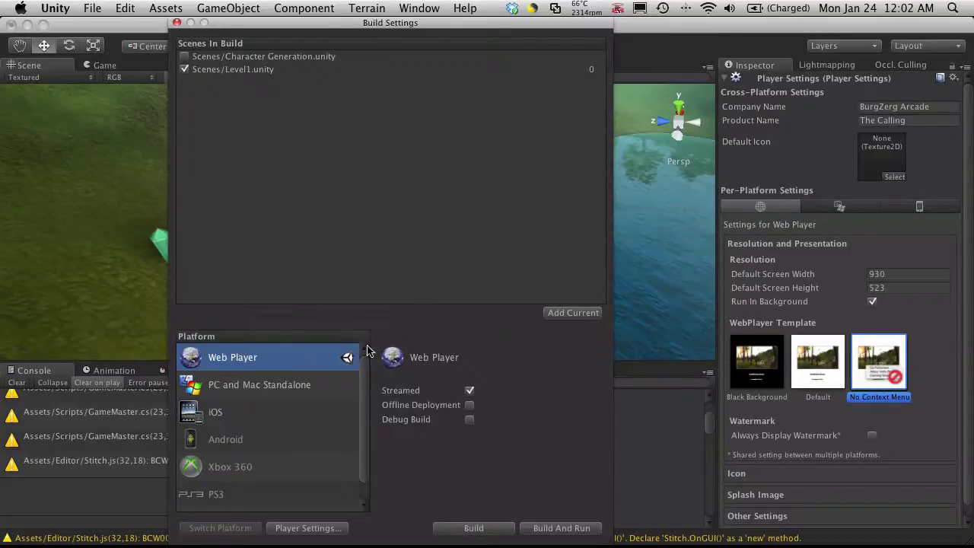
click(176, 22)
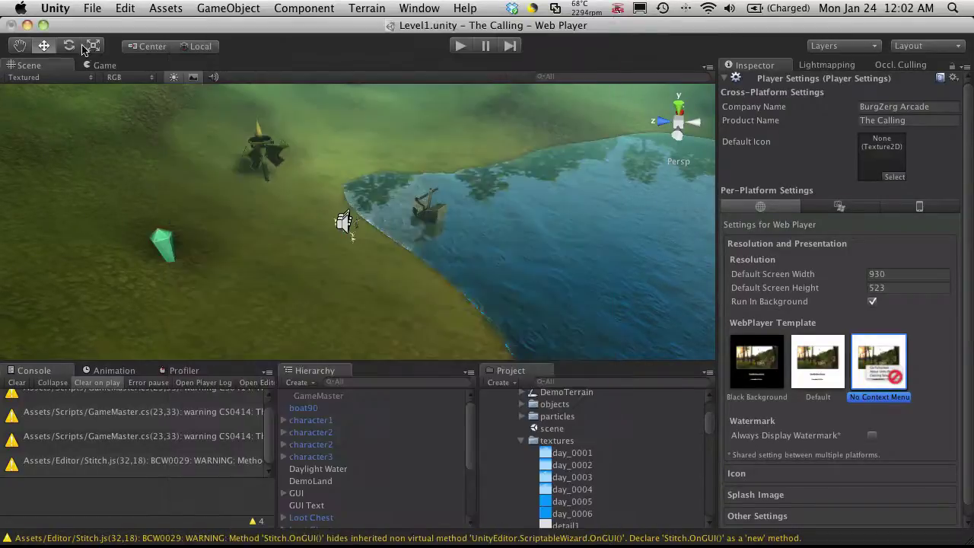
Hide the Unity editor and bring Finder forward on the web build folder
click(29, 25)
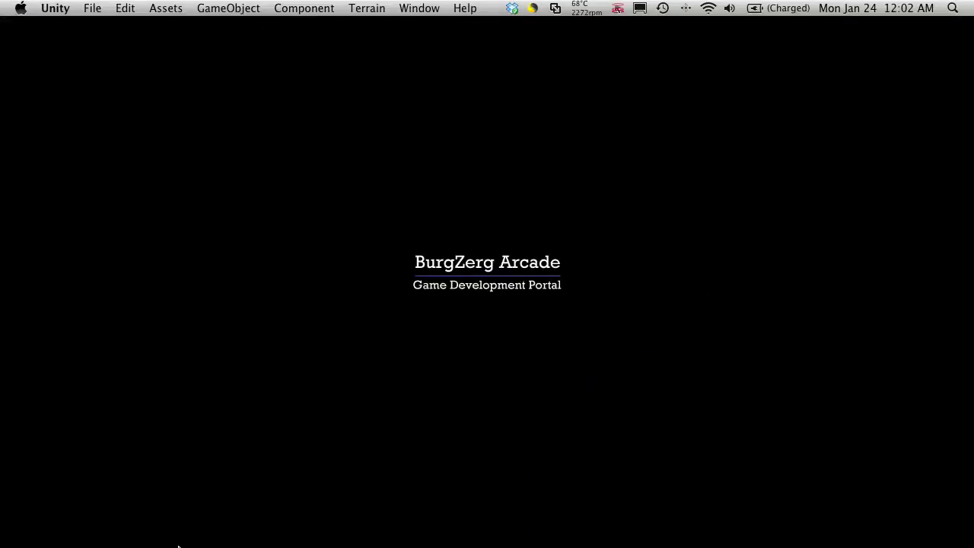
mouse_move(118, 542)
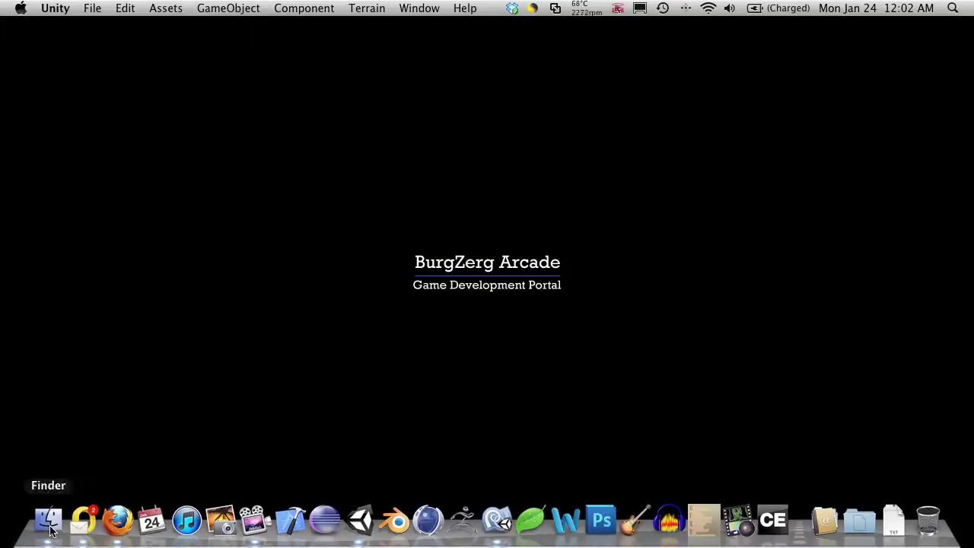
click(49, 523)
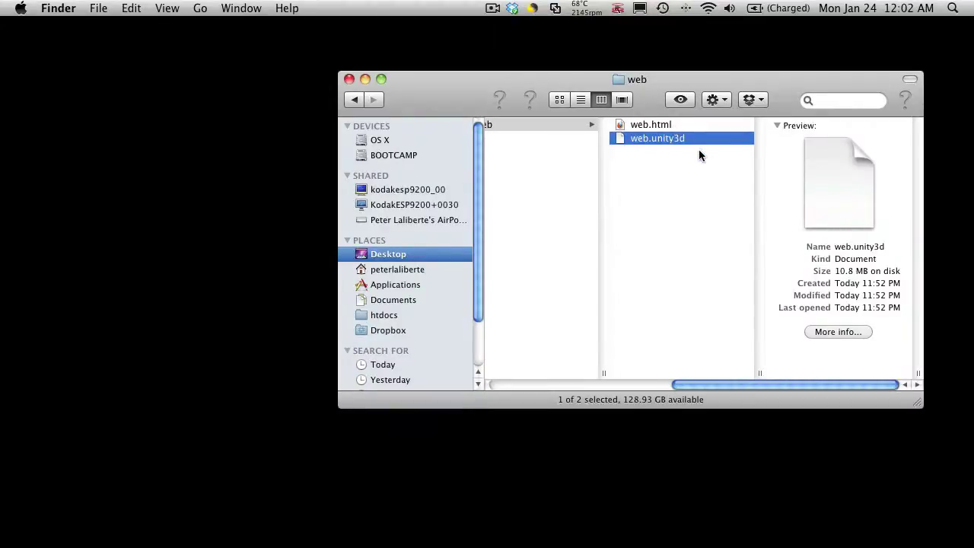
Select web.html and web.unity3d in turn to check their details
click(693, 183)
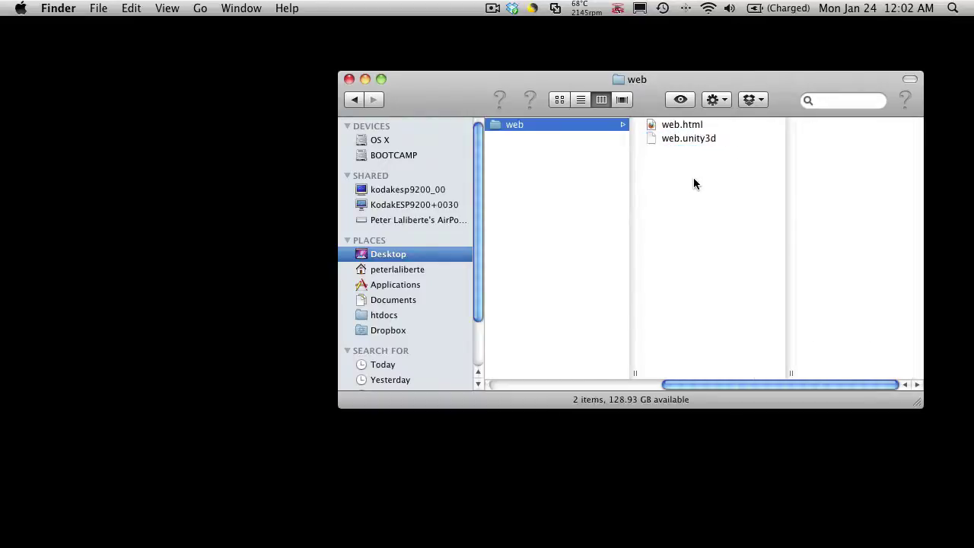
click(690, 126)
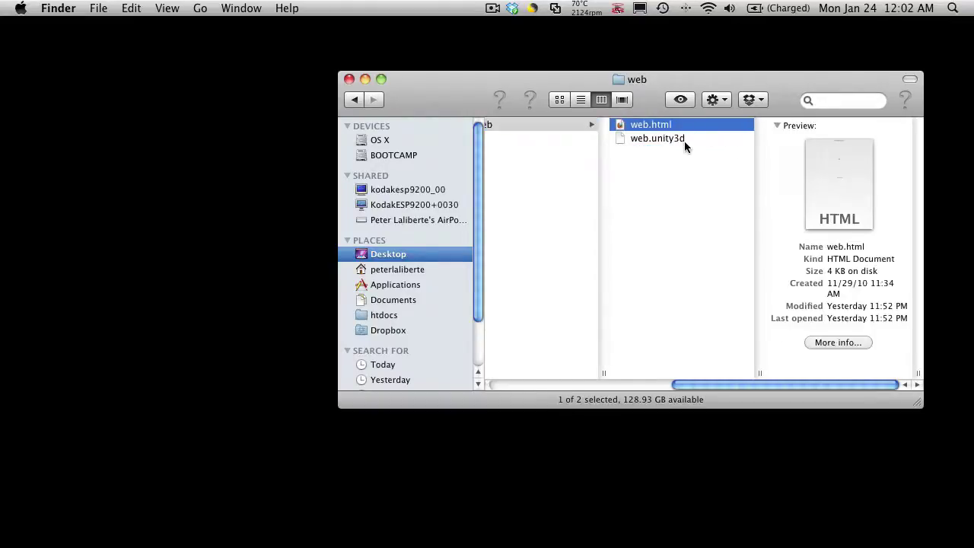
click(660, 138)
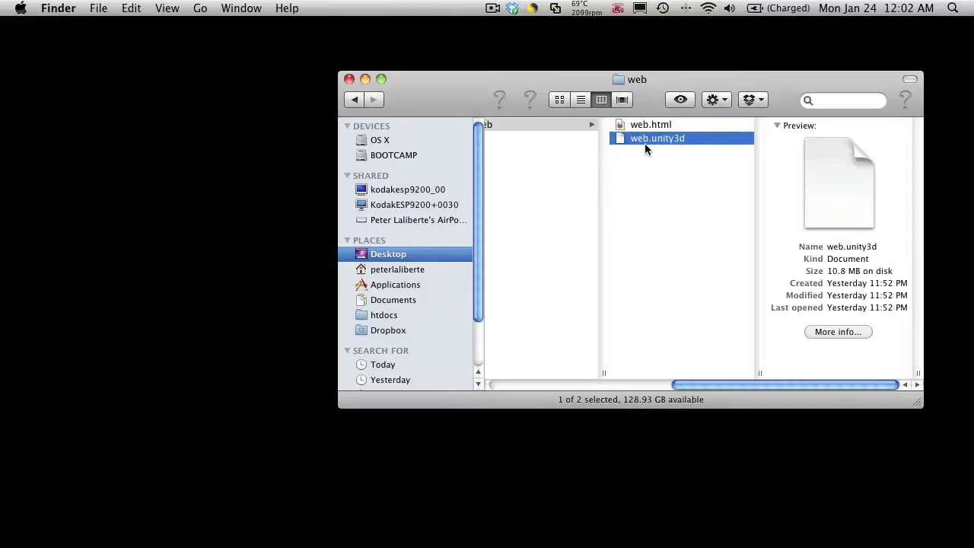
click(664, 166)
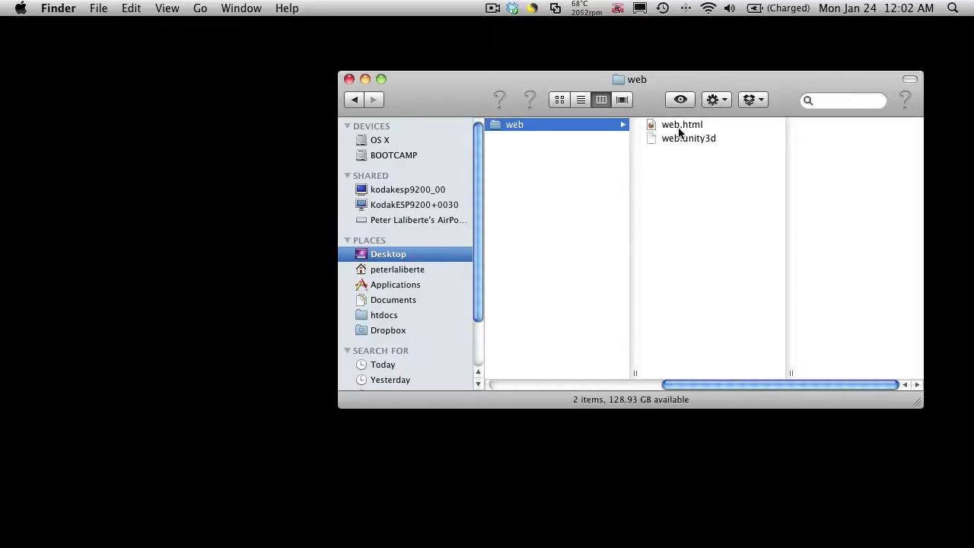
Open the Dropbox folder from the menu-bar icon and navigate to Public/Unity/Demos
click(512, 8)
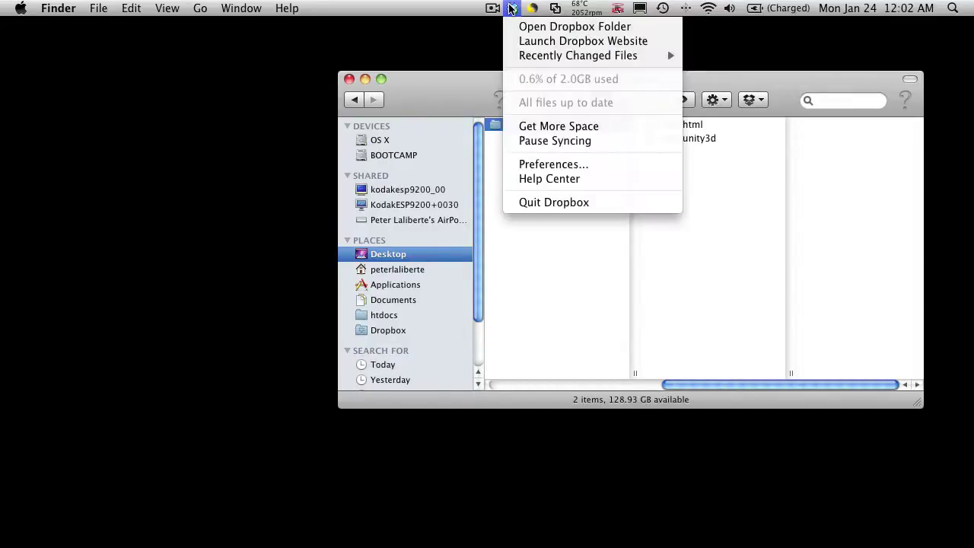
click(549, 31)
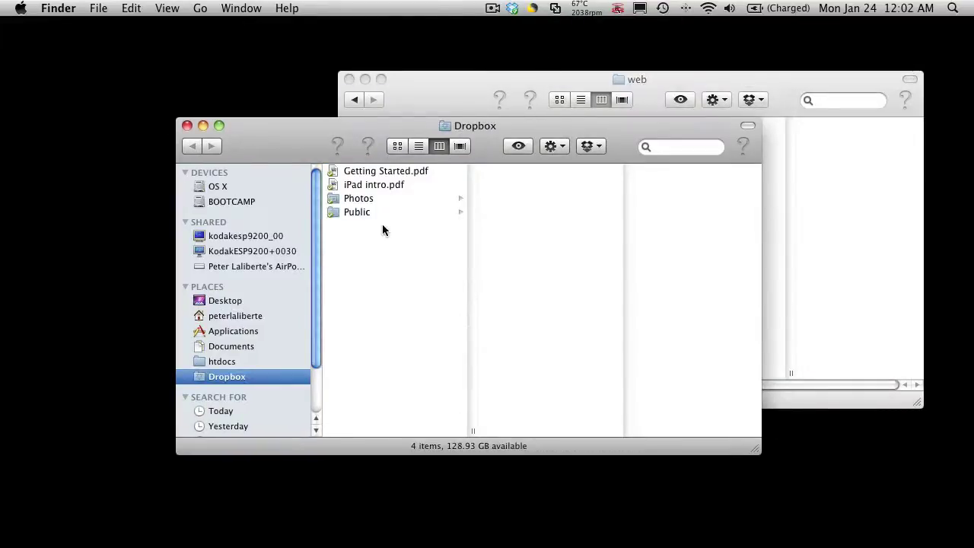
click(383, 212)
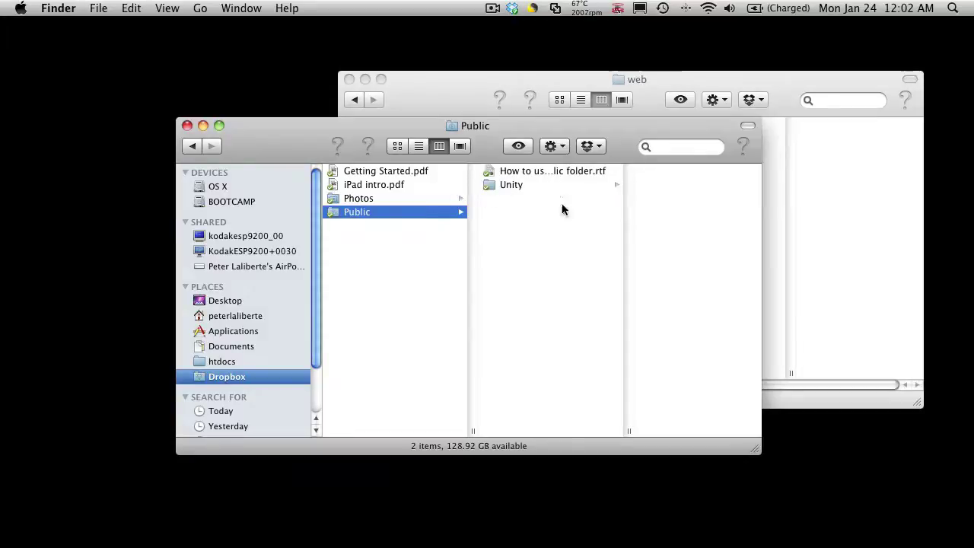
click(540, 186)
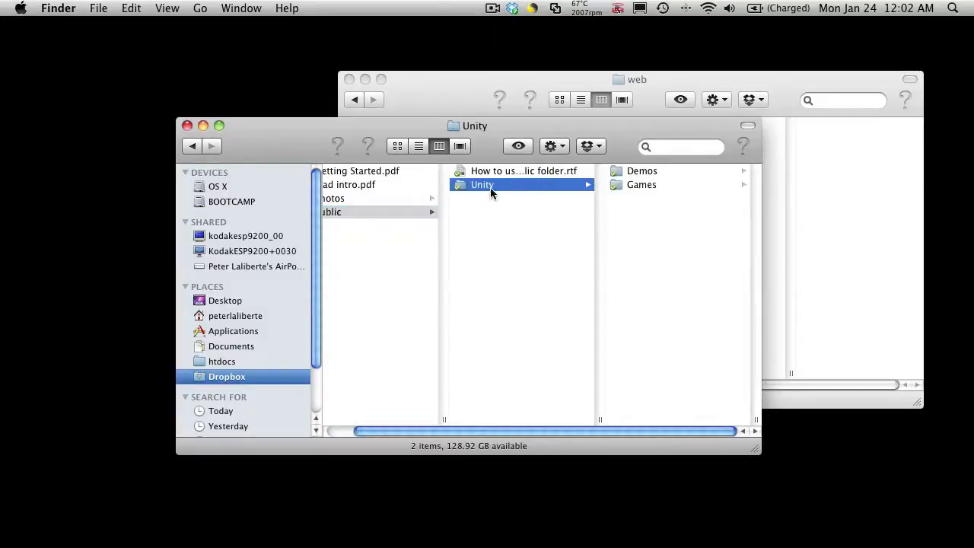
click(650, 172)
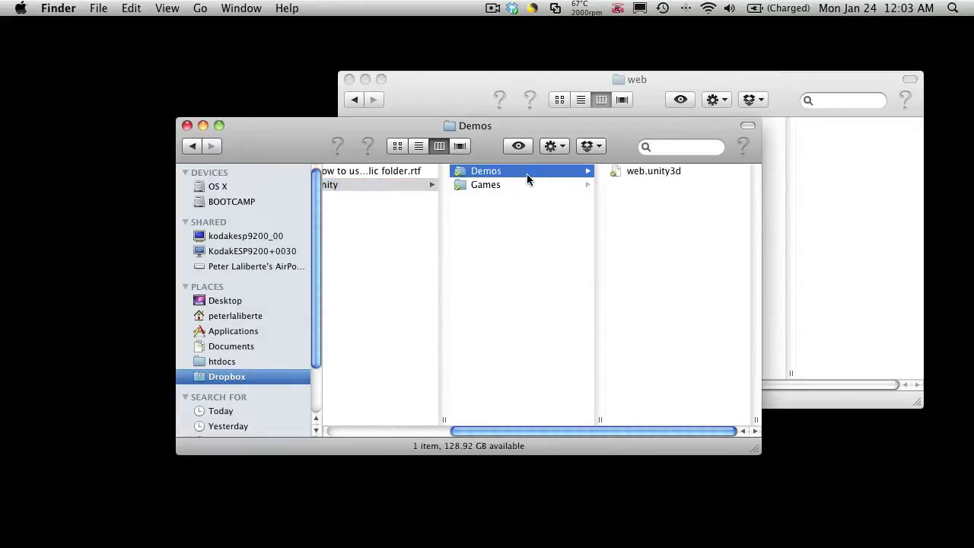
drag(625, 134, 630, 295)
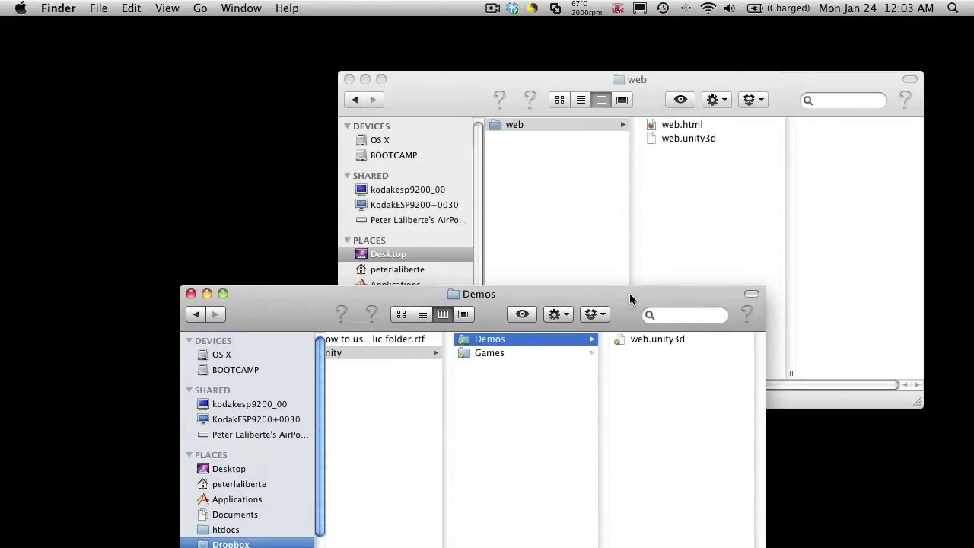
Copy the public Dropbox link for web.unity3d from its Dropbox context menu
right_click(650, 342)
mouse_move(704, 315)
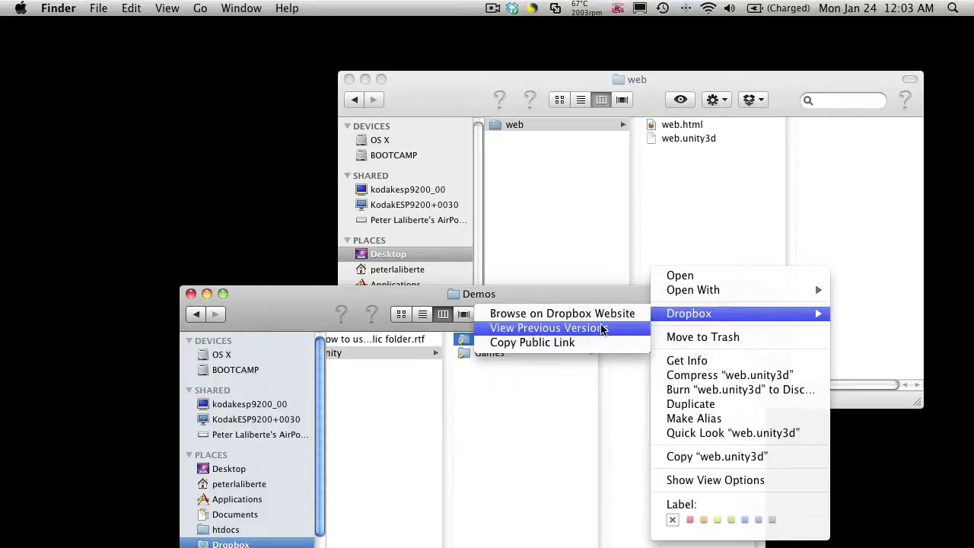
click(567, 343)
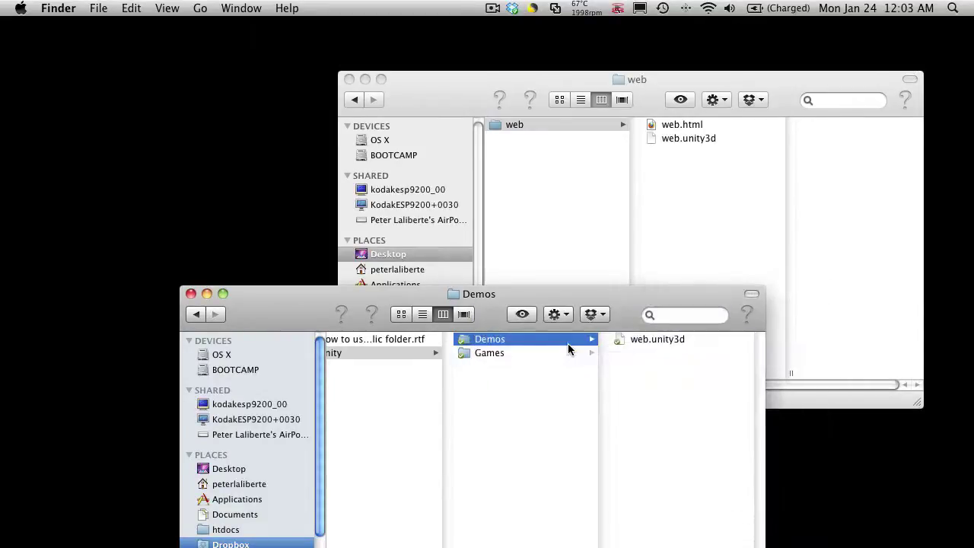
right_click(653, 336)
mouse_move(685, 319)
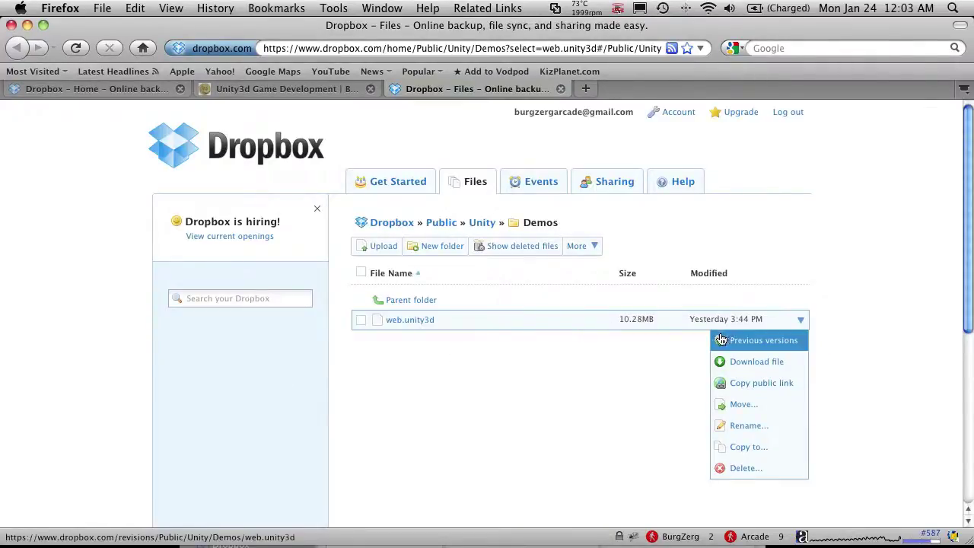
Copy web.unity3d's public link from its row dropdown on the Dropbox website
click(724, 396)
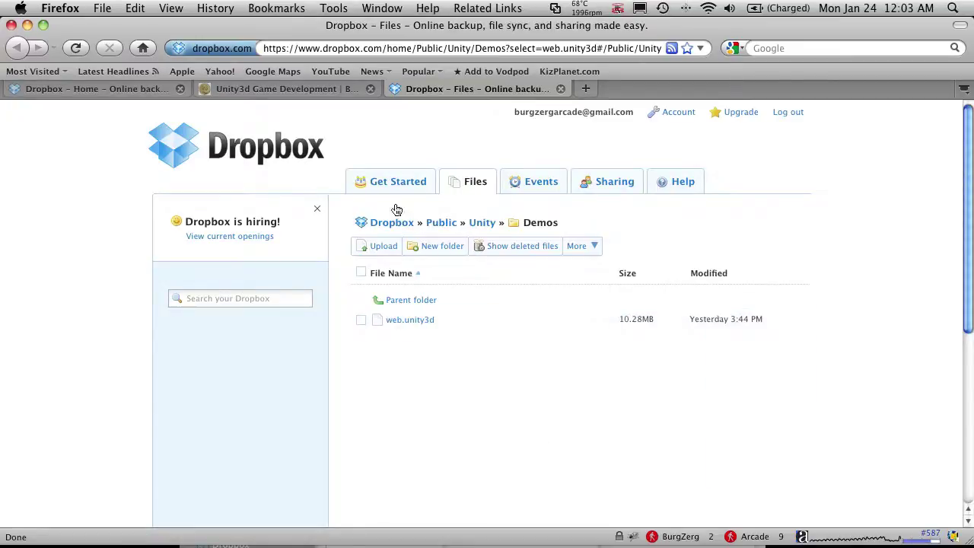
Close the Dropbox Files tab and switch to the BurgZerg Arcade site
click(561, 89)
click(327, 89)
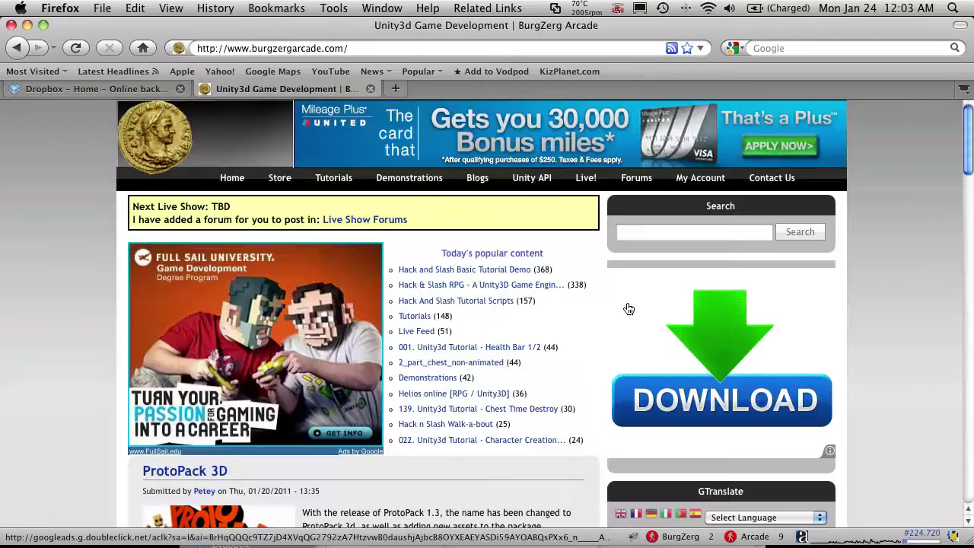
scroll(628, 308, down, 5)
scroll(629, 308, up, 5)
scroll(646, 320, down, 7)
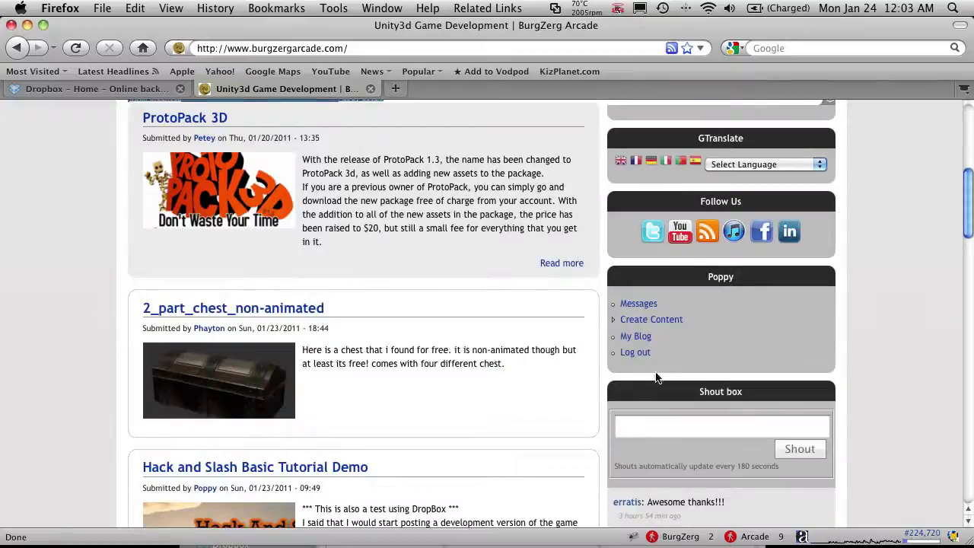
Start a new DropBox Unity Game post from Create Content
click(661, 319)
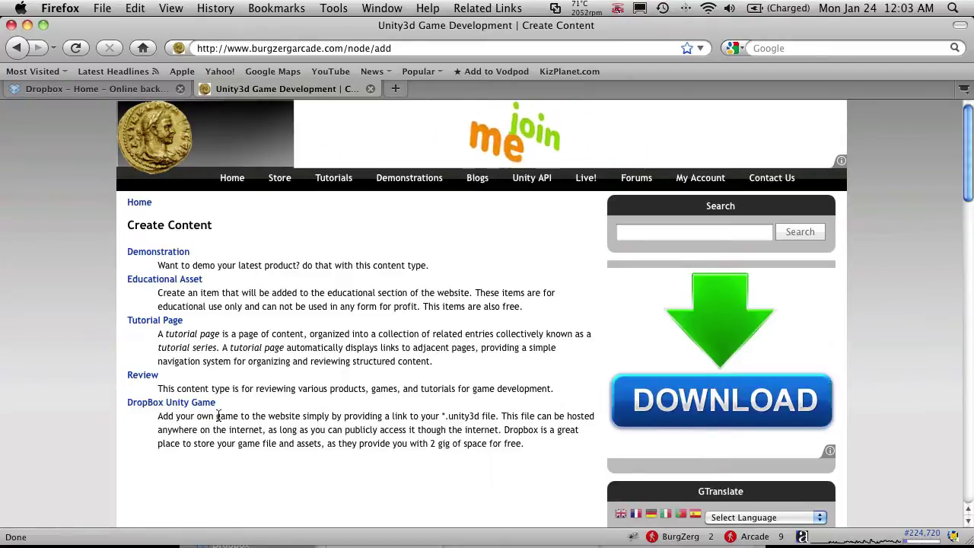
drag(109, 404, 146, 409)
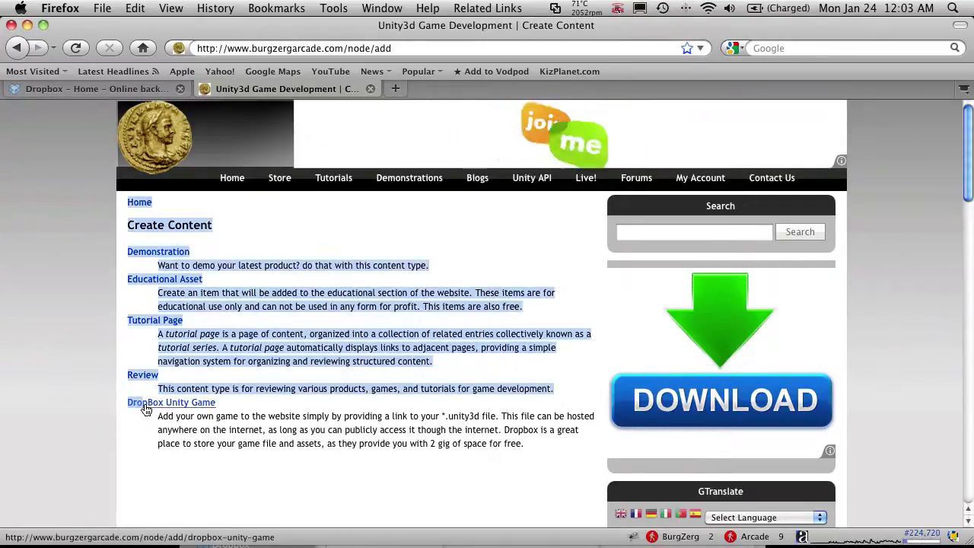
click(143, 416)
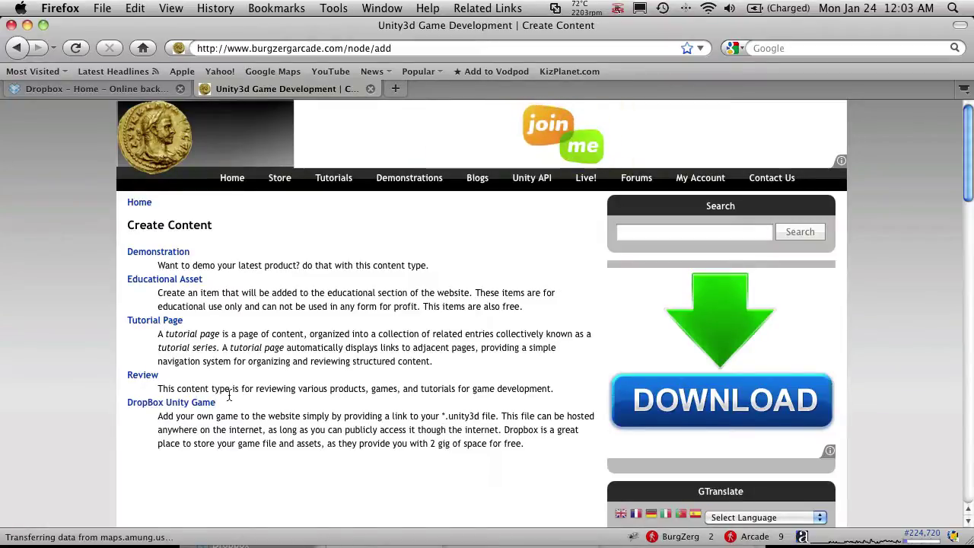
click(206, 404)
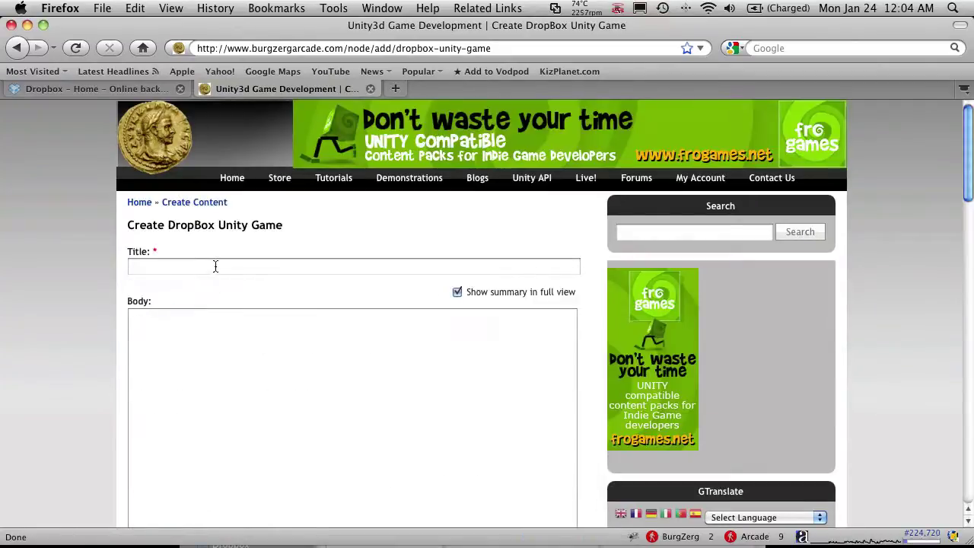
click(215, 266)
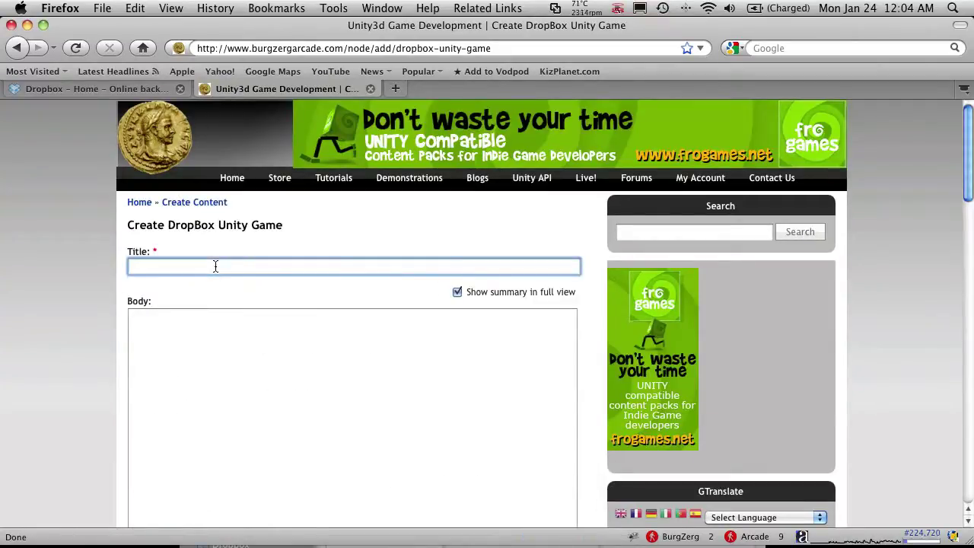
click(303, 372)
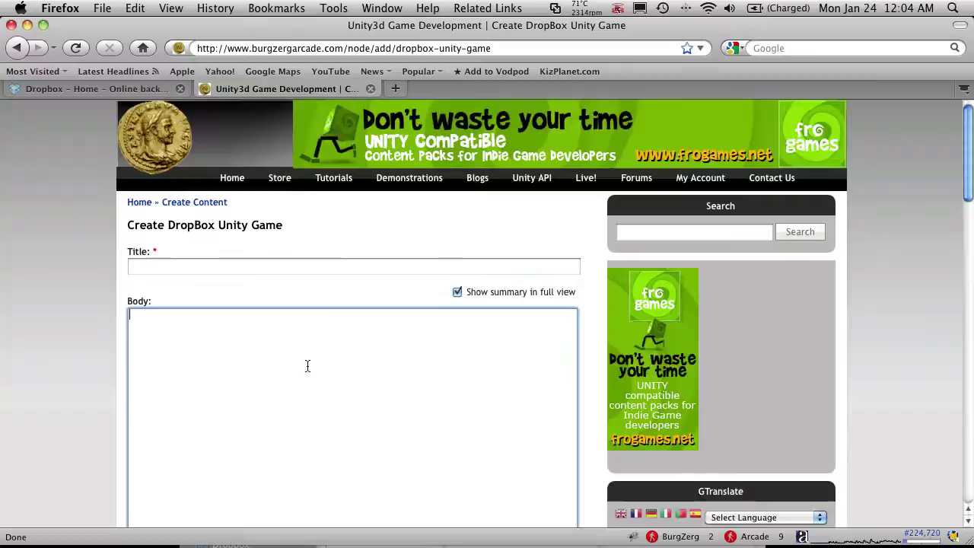
scroll(308, 363, down, 2)
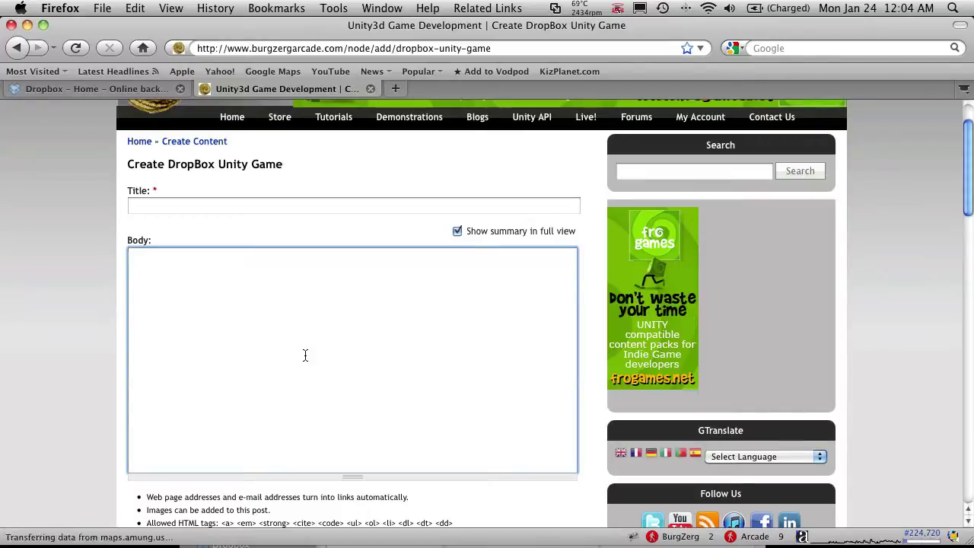
scroll(305, 355, down, 1)
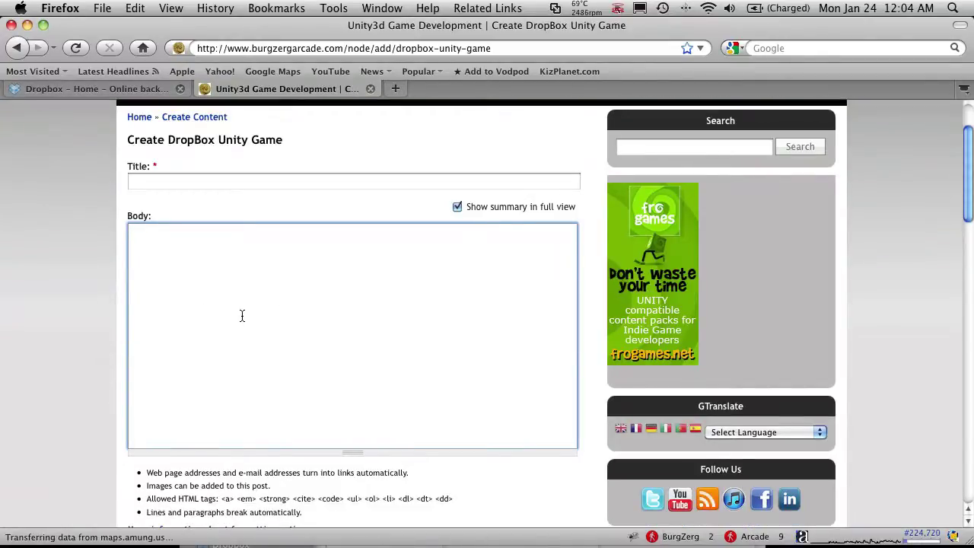
scroll(354, 389, down, 1)
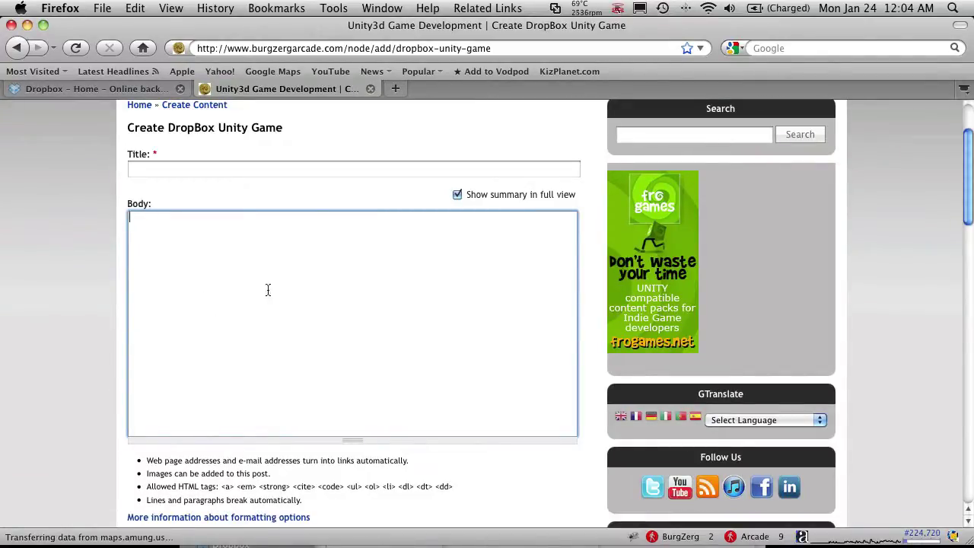
scroll(266, 324, down, 8)
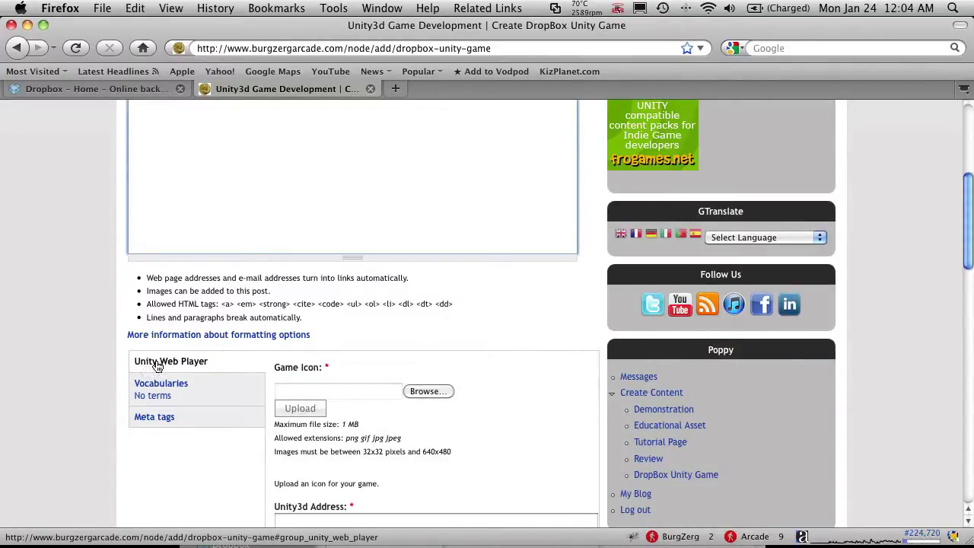
scroll(339, 365, down, 2)
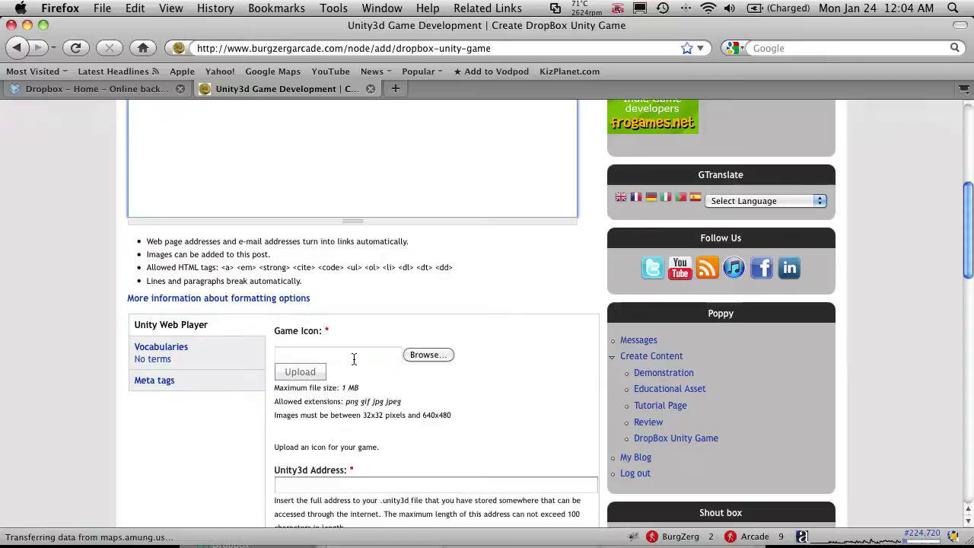
click(357, 356)
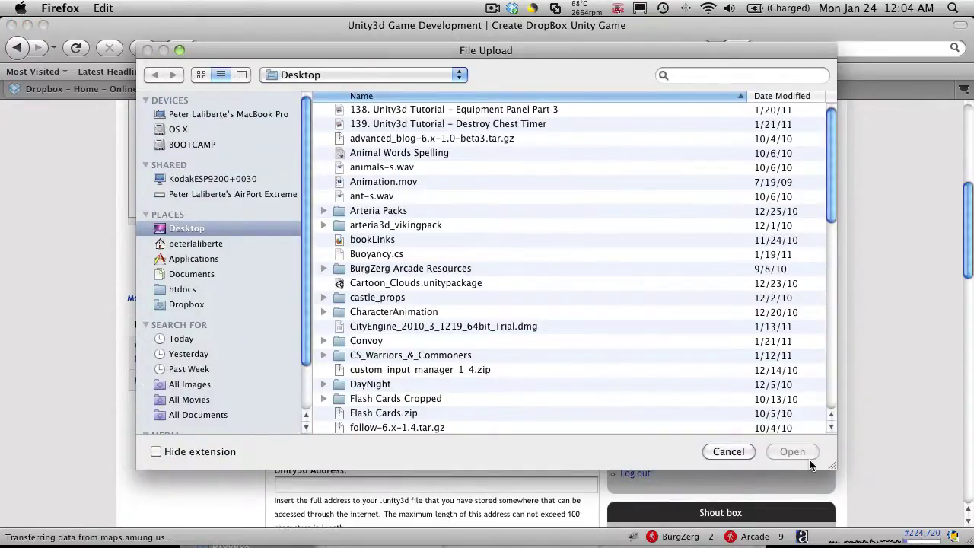
click(719, 452)
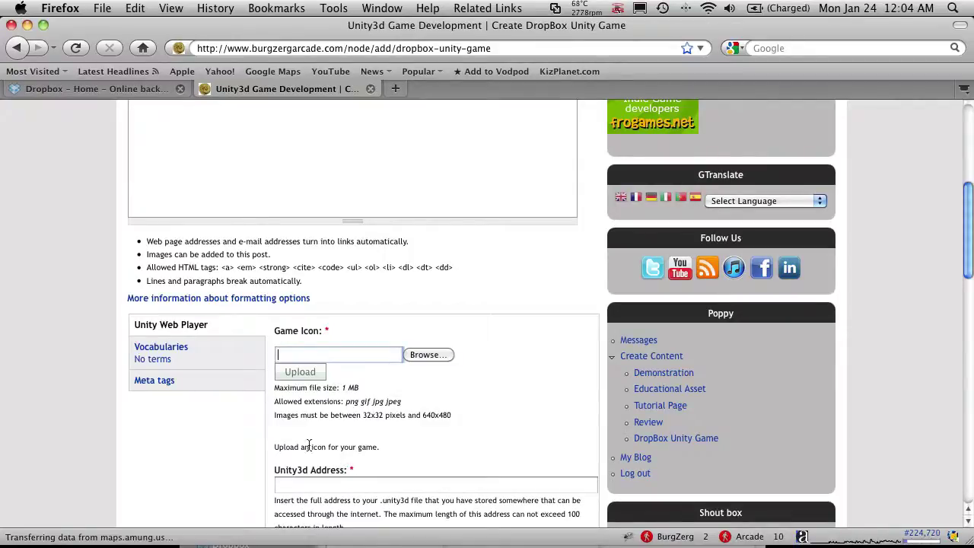
Paste the public Dropbox link for web.unity3d into the Unity3d Address field
scroll(301, 396, down, 2)
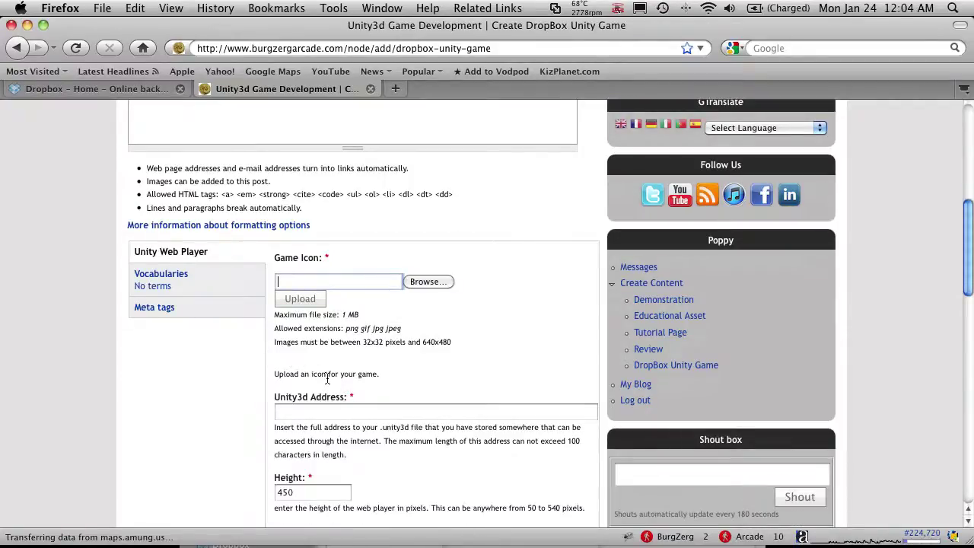
click(349, 413)
right_click(348, 413)
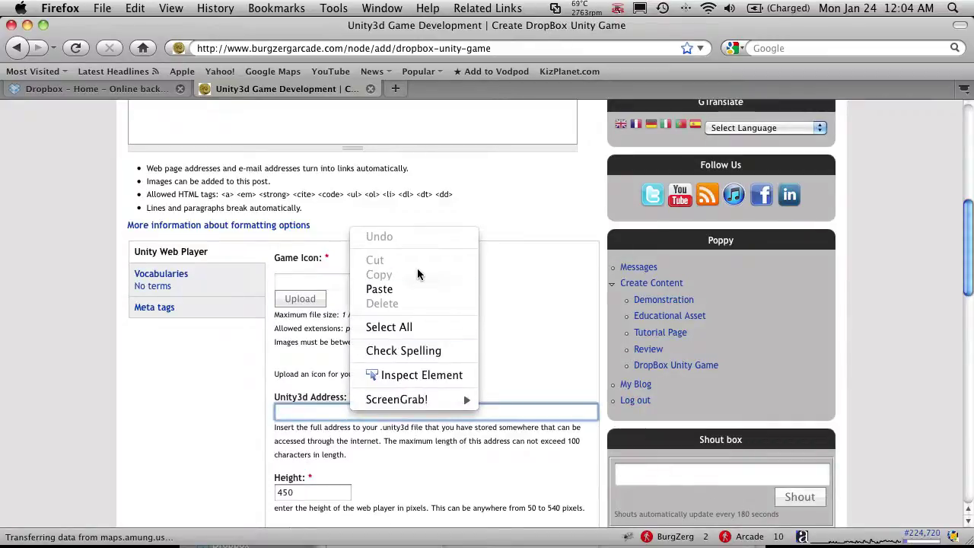
click(424, 286)
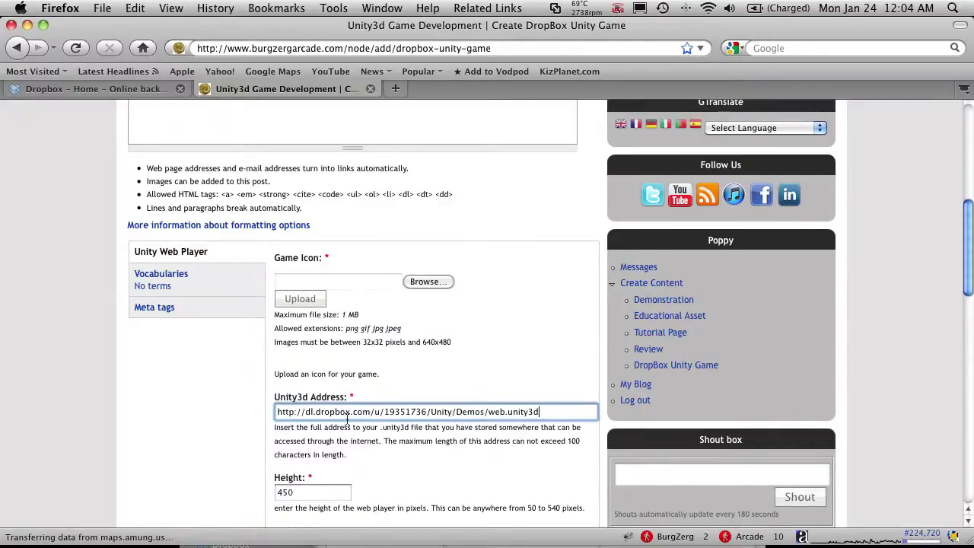
Confirm the player Height stays 450 and Width stays 620
scroll(466, 410, down, 5)
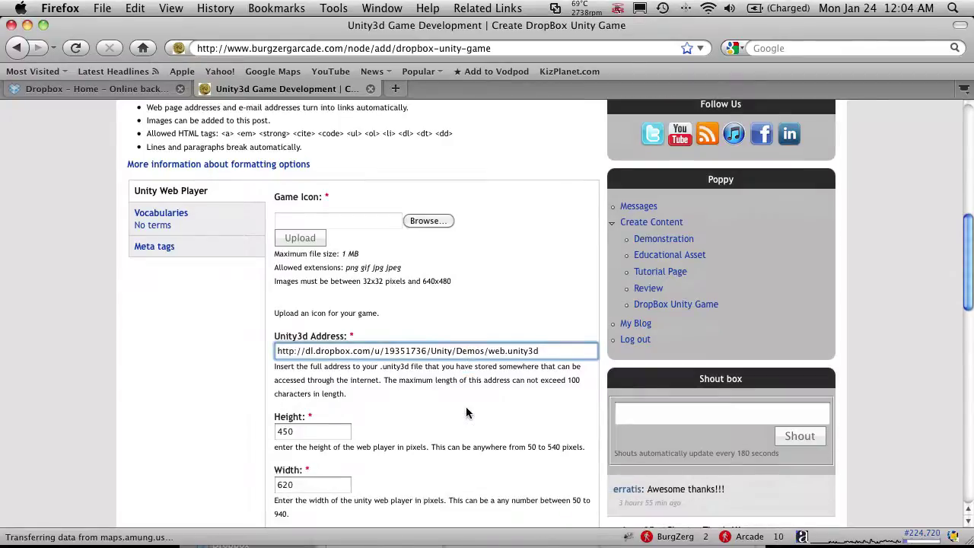
click(341, 352)
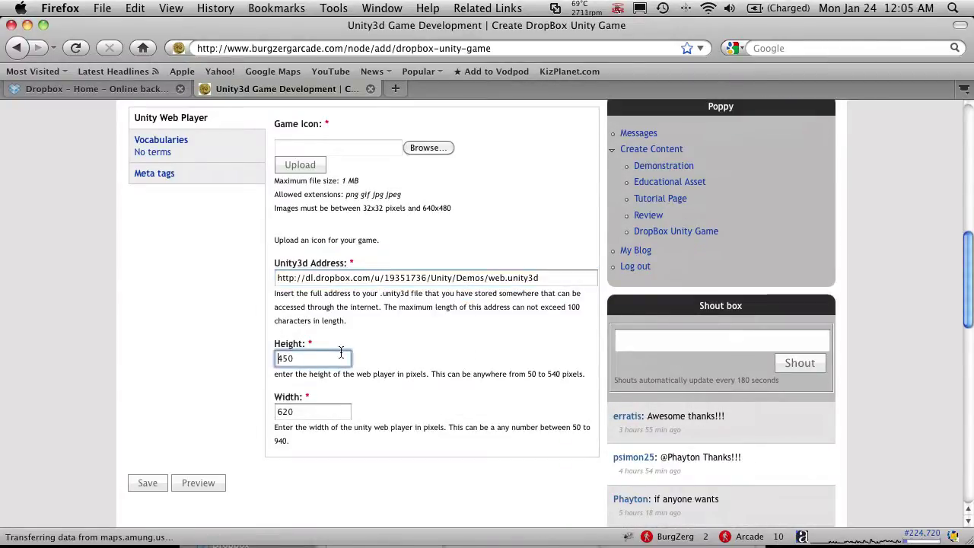
double_click(335, 353)
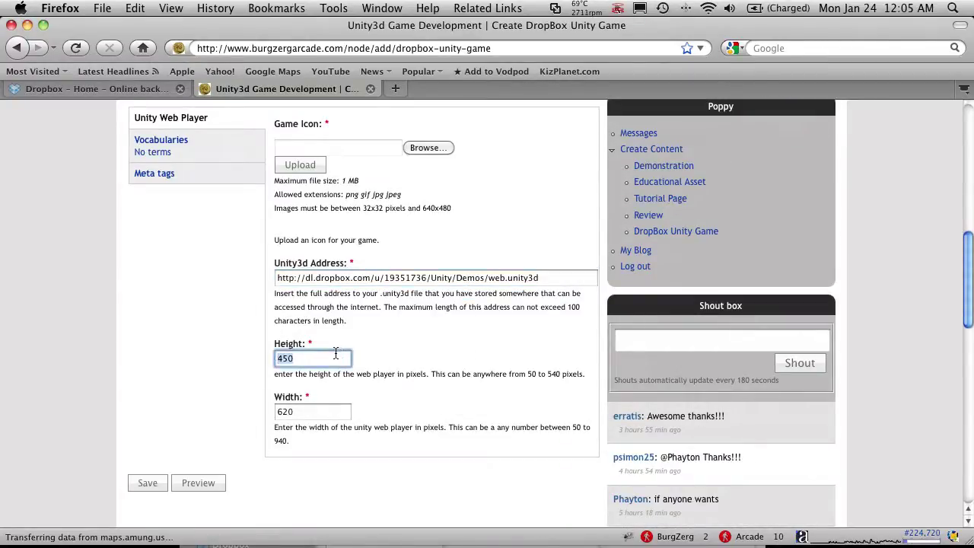
click(289, 412)
double_click(290, 412)
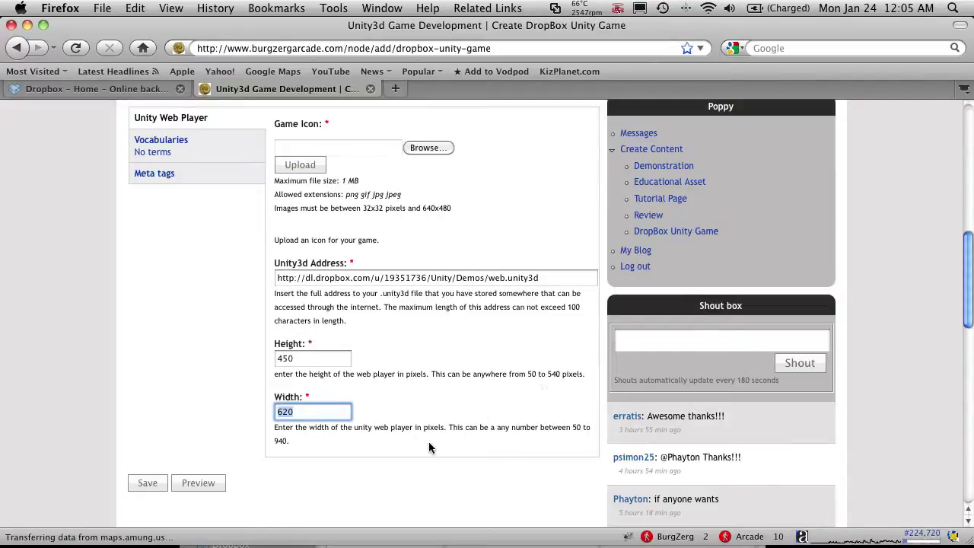
click(283, 438)
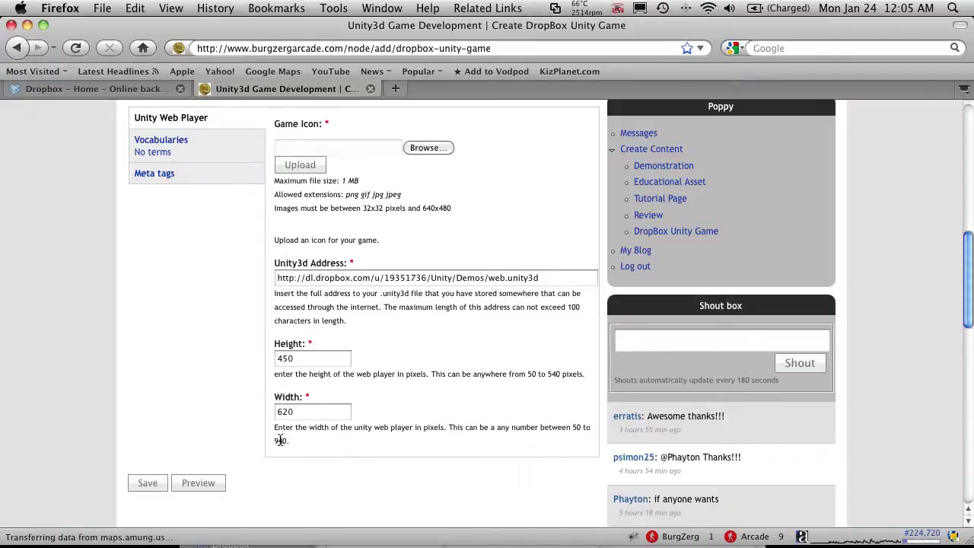
Choose RPG from the Games Categories dropdown in the Vocabularies section
scroll(430, 417, up, 2)
scroll(430, 418, up, 2)
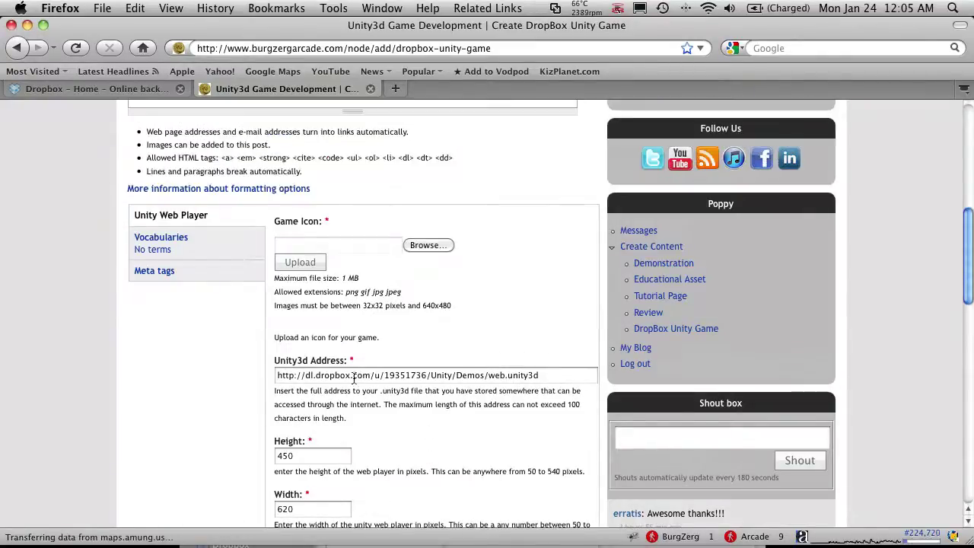
click(169, 249)
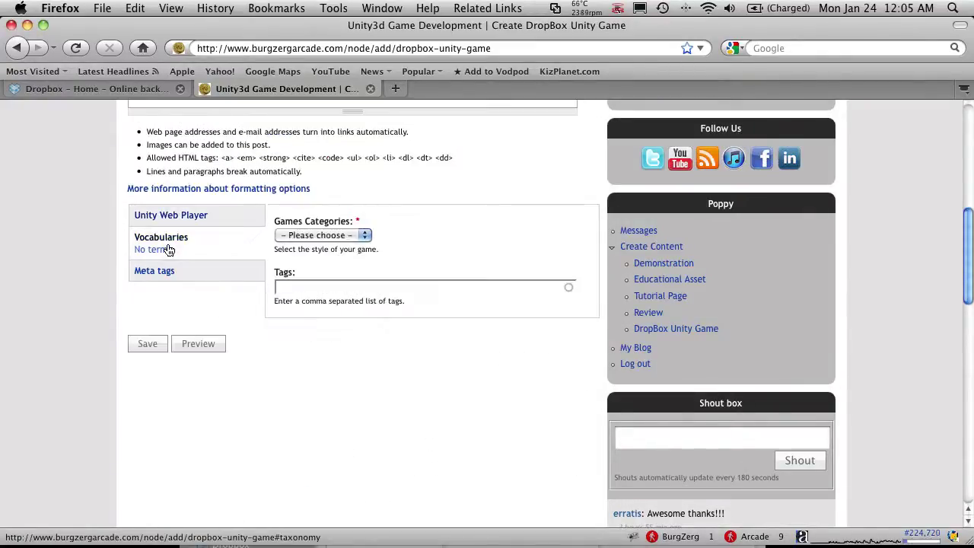
click(308, 236)
click(458, 228)
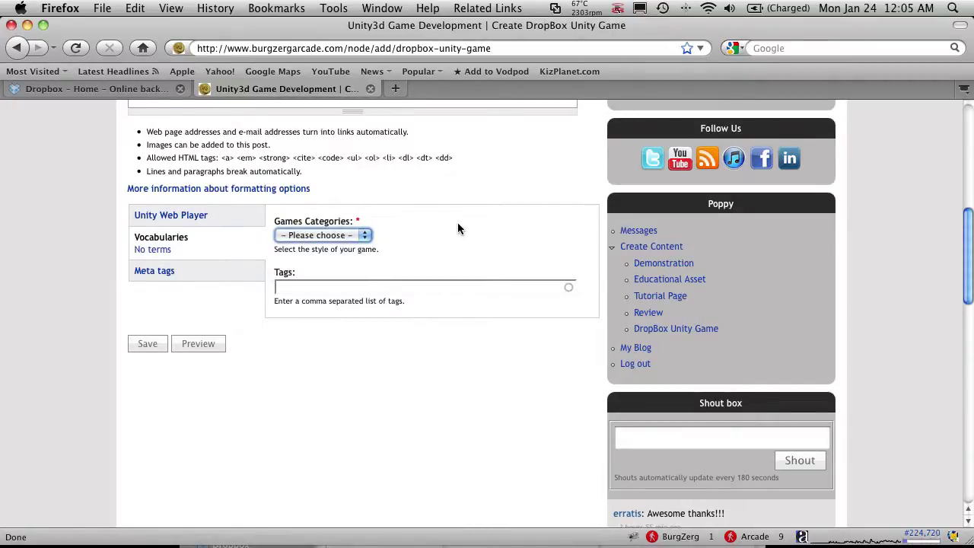
click(321, 236)
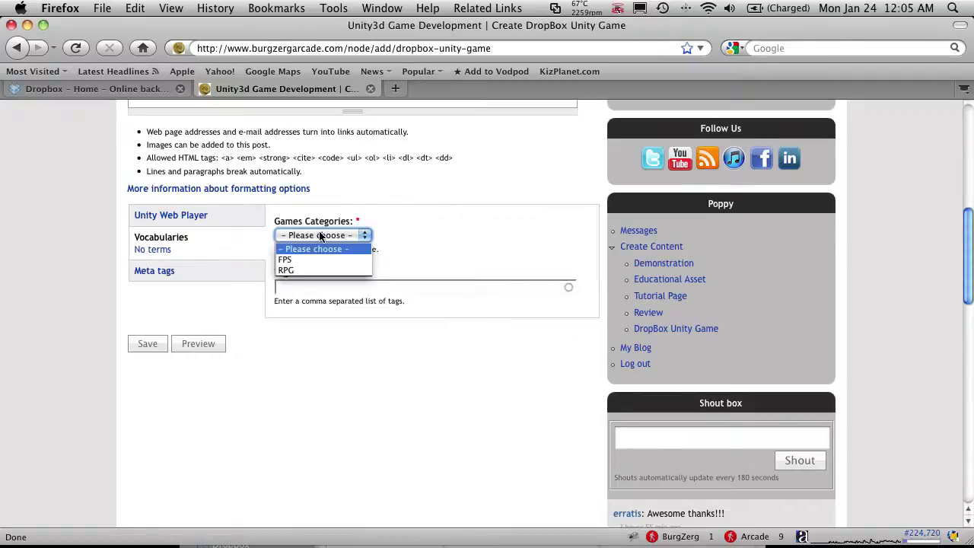
click(320, 271)
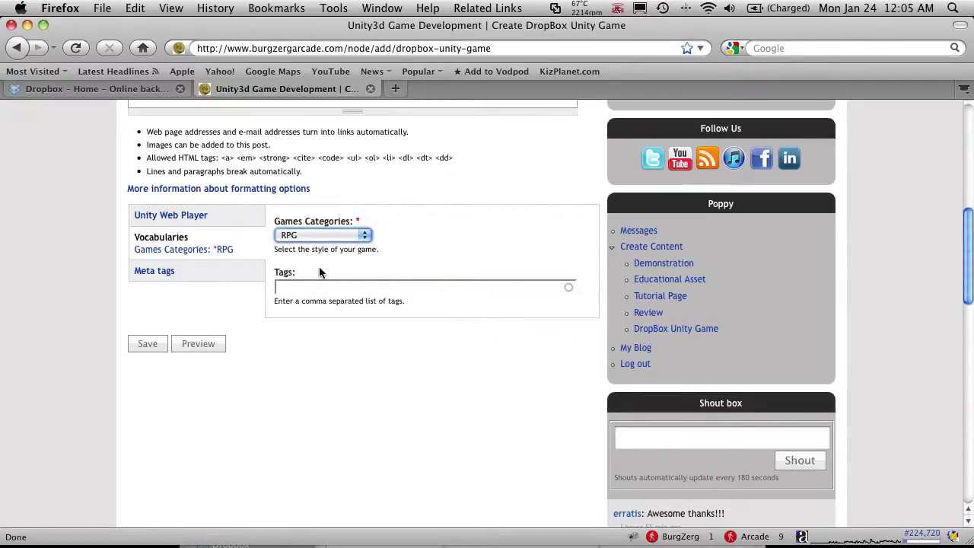
click(321, 236)
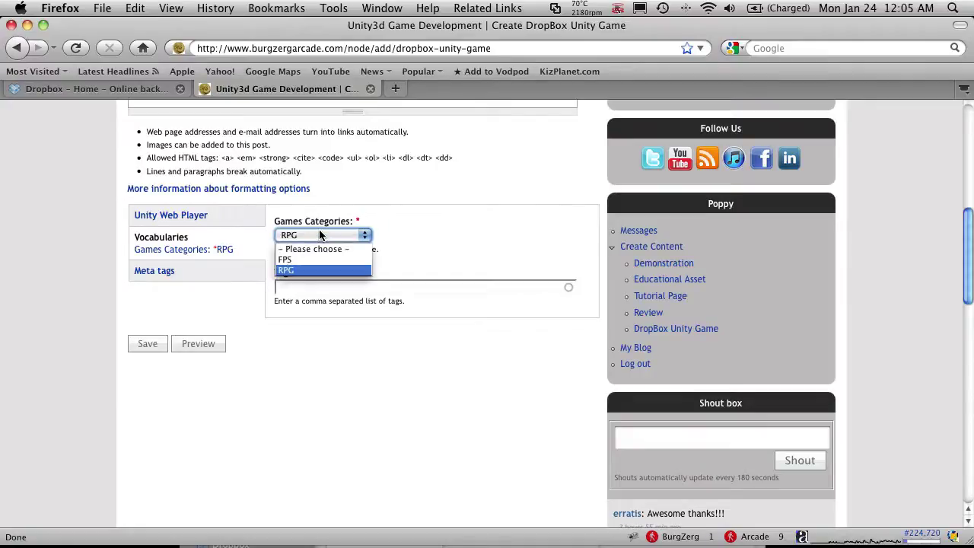
click(376, 305)
Type a partial tag 'martia' in Tags, then delete it so the field is empty
click(378, 283)
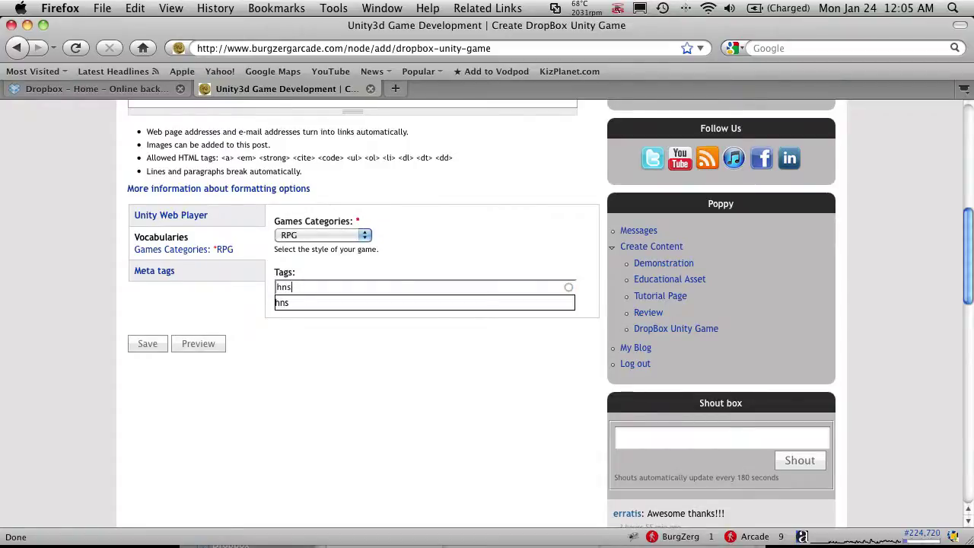
text(, )
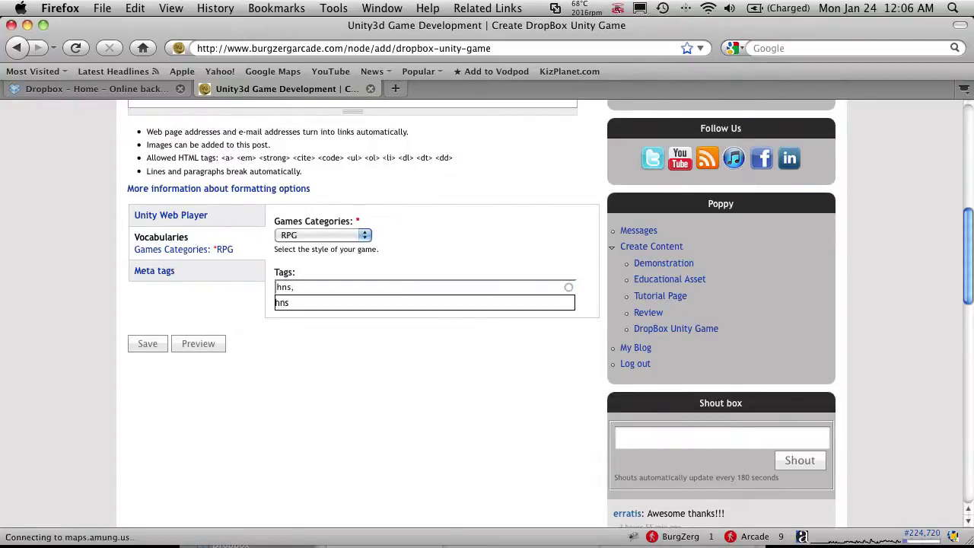
text(space)
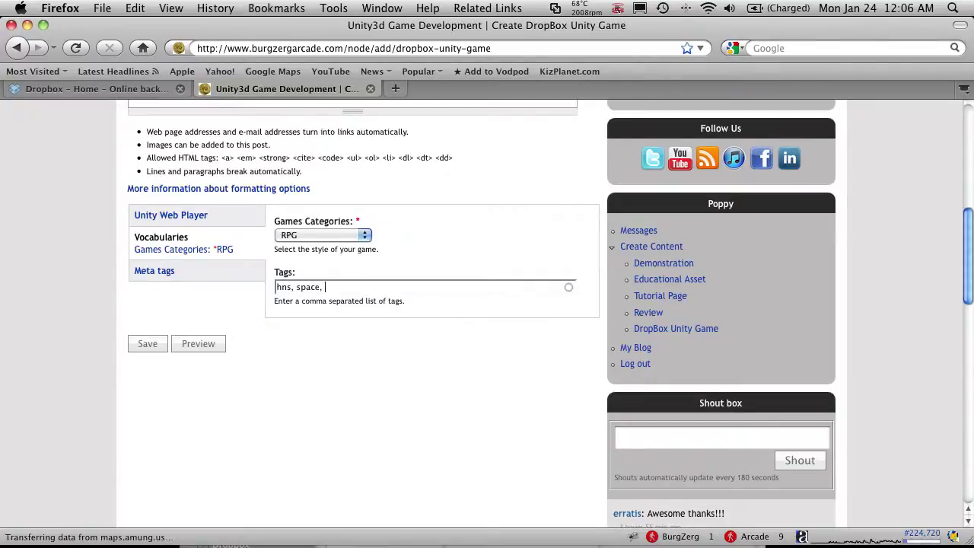
text(, martia)
key(BackSpace)
key(BackSpace)
key(BackSpace)
key(BackSpace)
key(BackSpace)
key(BackSpace)
key(BackSpace)
key(BackSpace)
key(BackSpace)
key(BackSpace)
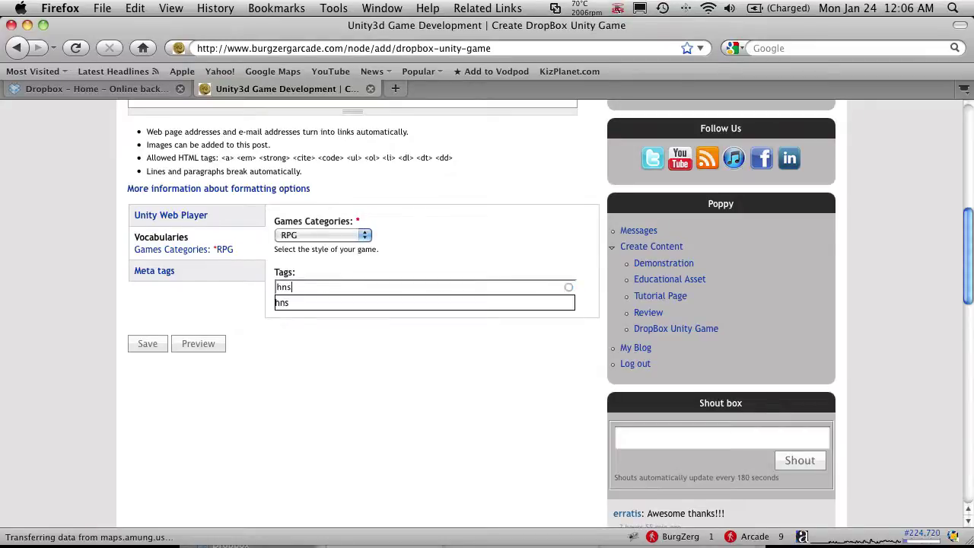
key(BackSpace)
key(BackSpace)
key(BackSpace)
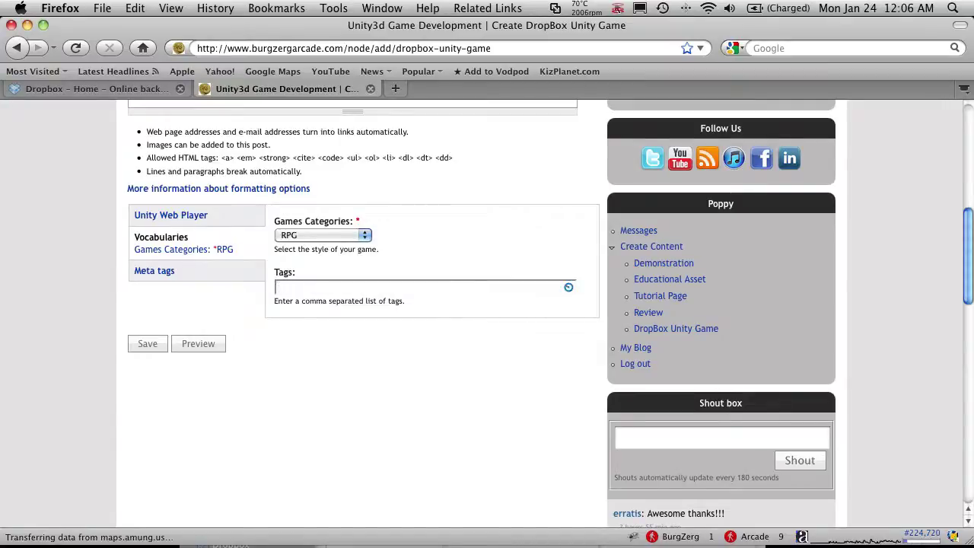
Leave the unfinished form and return to the BurgZerg Arcade home page
scroll(363, 397, up, 1)
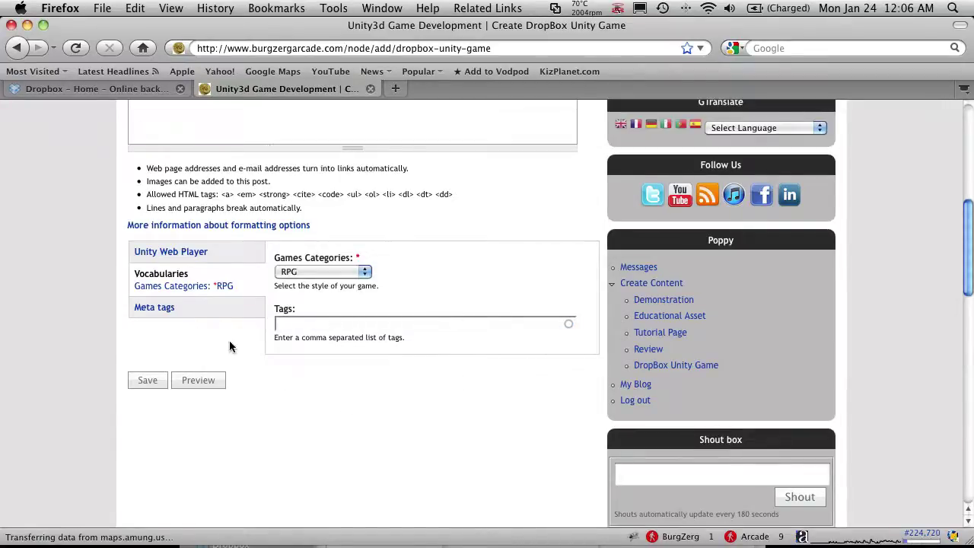
click(180, 311)
scroll(209, 386, up, 10)
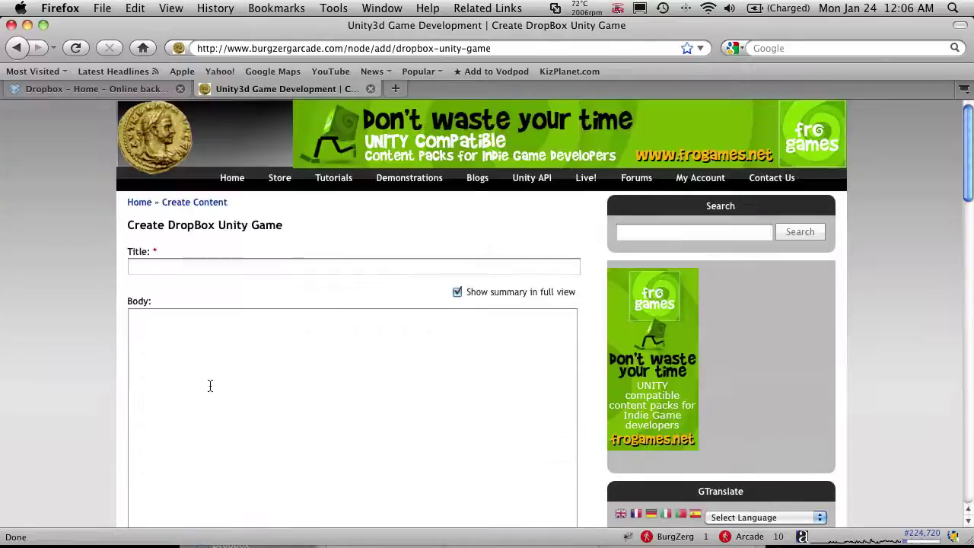
click(140, 131)
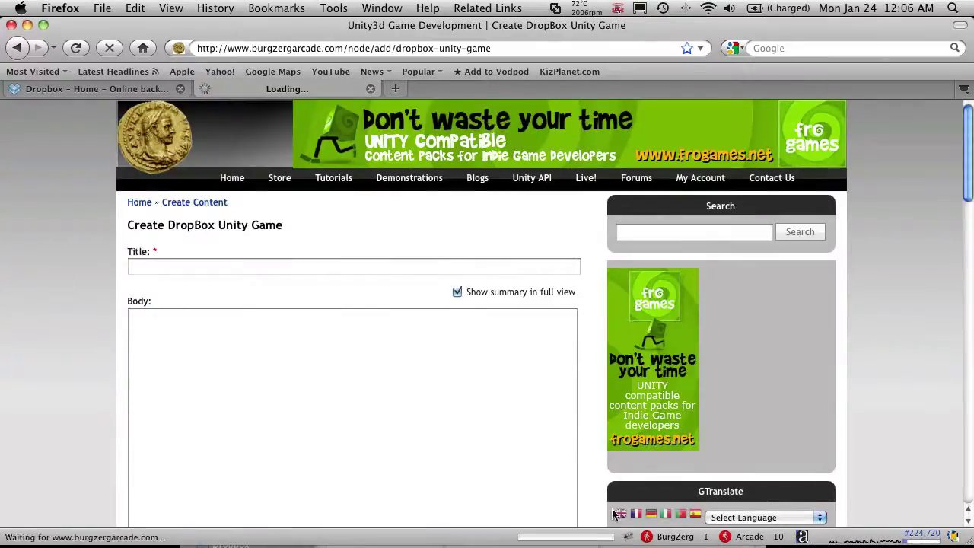
Open the Hack and Slash Basic Tutorial Demo post and scroll through its running game
scroll(89, 322, down, 8)
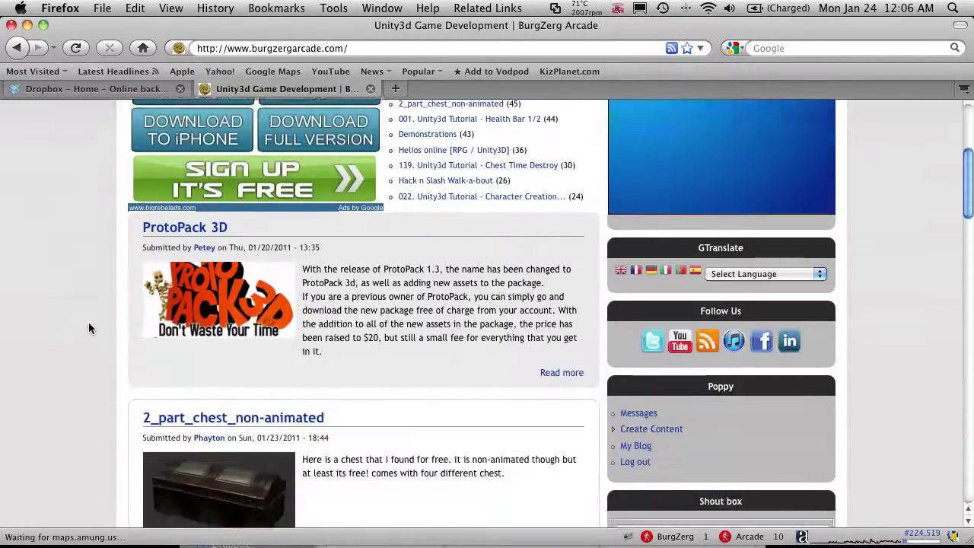
scroll(83, 332, down, 3)
click(231, 267)
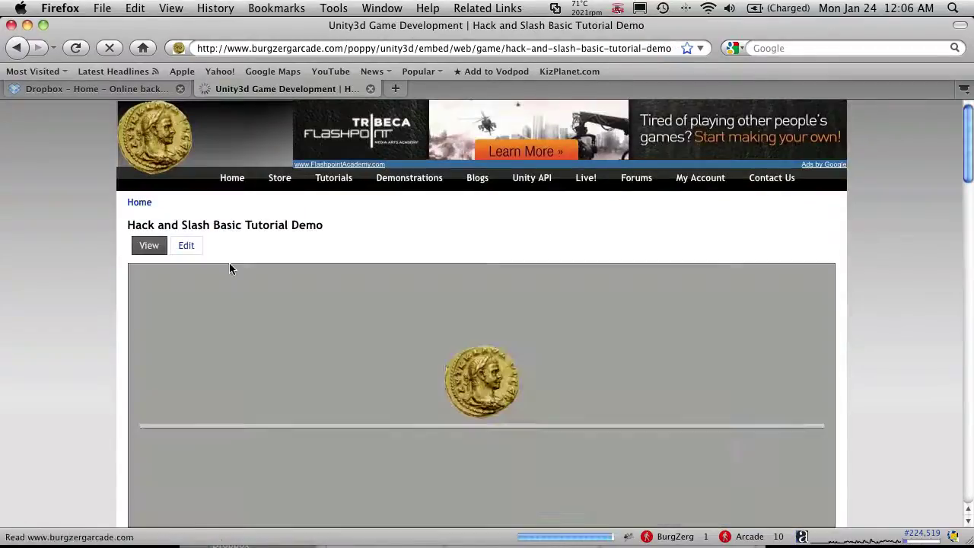
scroll(61, 263, down, 3)
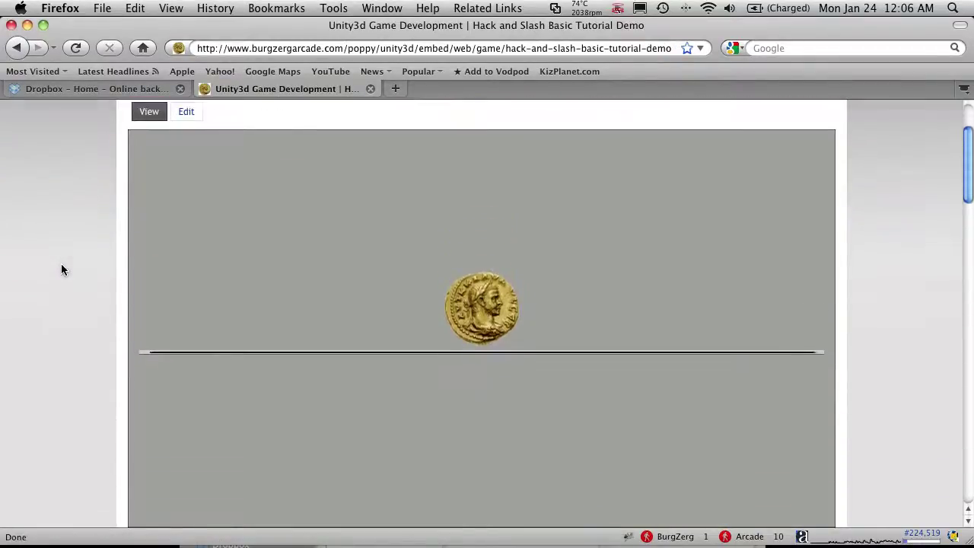
scroll(62, 259, down, 1)
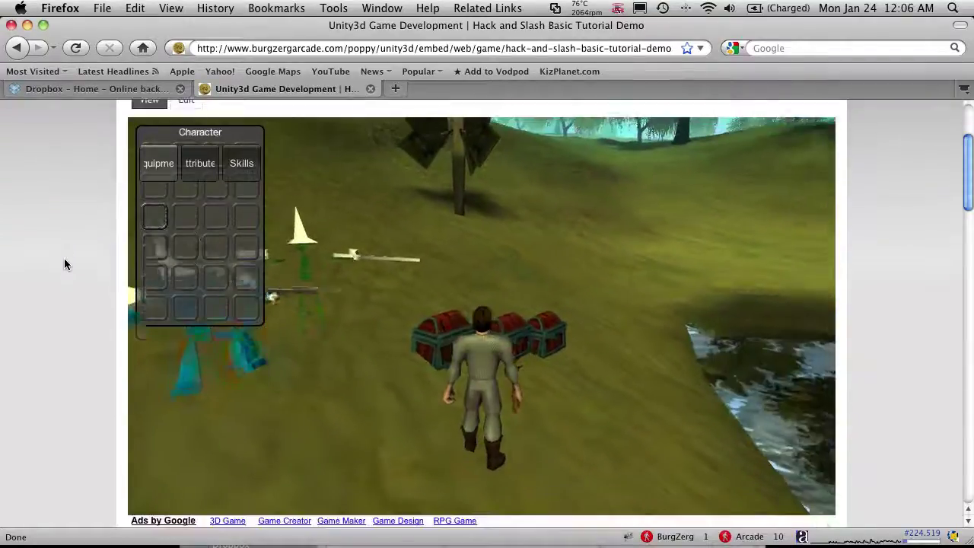
scroll(89, 175, up, 4)
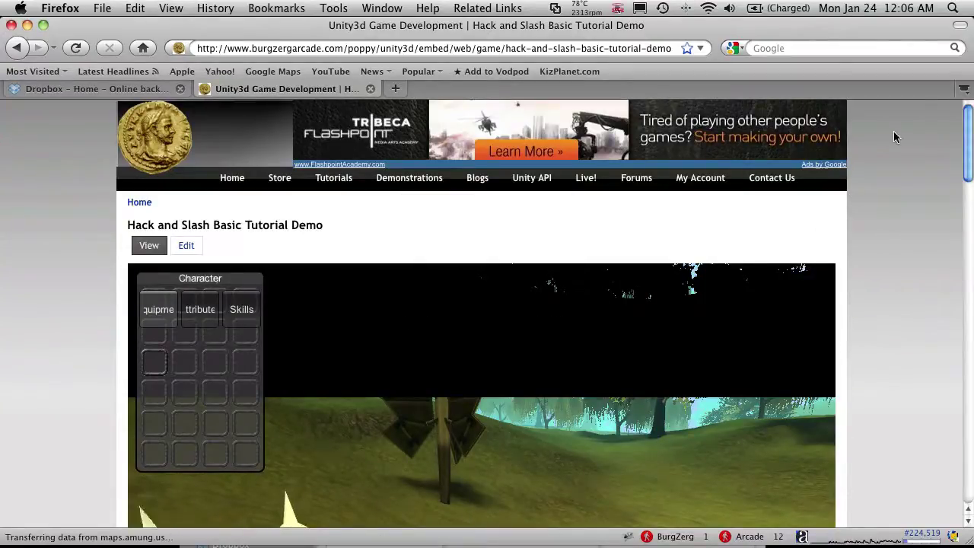
scroll(837, 346, down, 4)
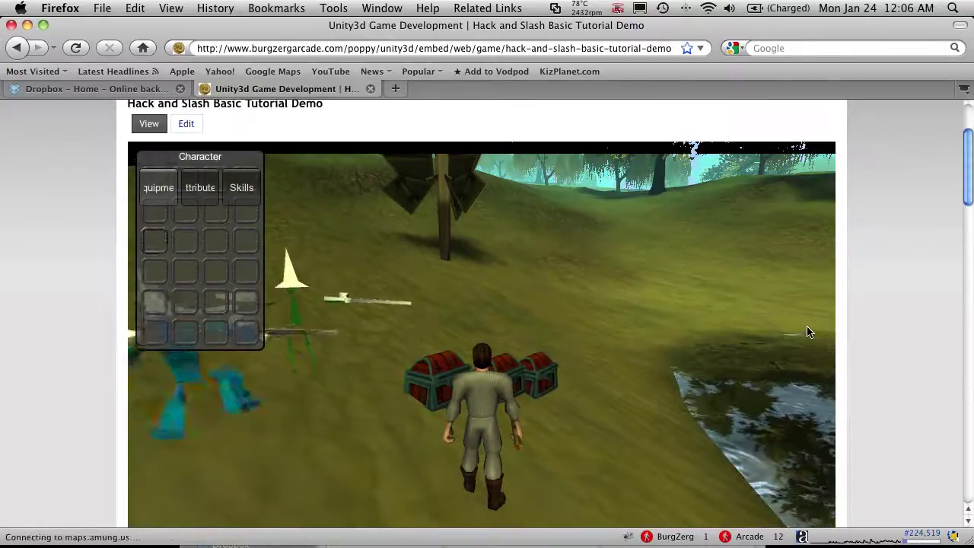
scroll(809, 330, down, 2)
scroll(374, 330, down, 3)
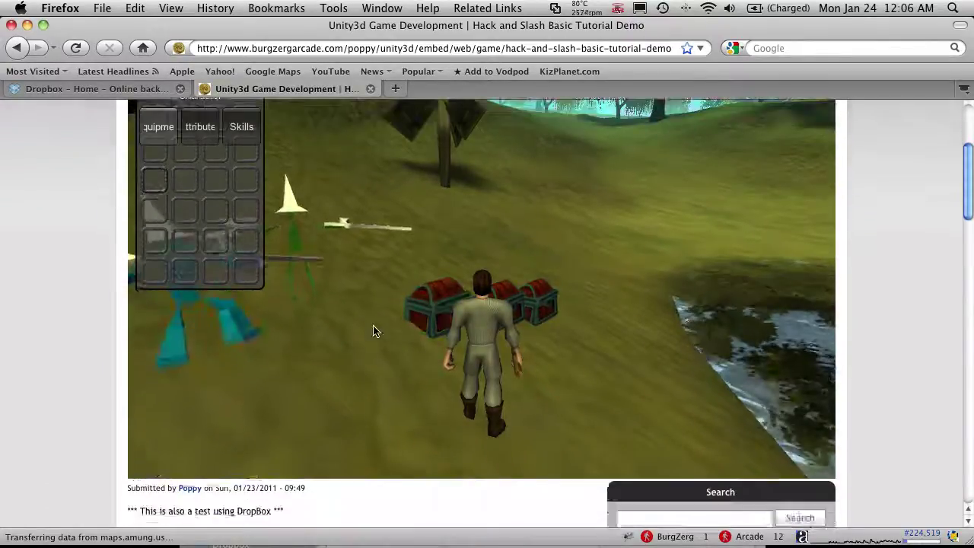
scroll(370, 297, up, 8)
scroll(384, 221, down, 3)
scroll(385, 221, down, 10)
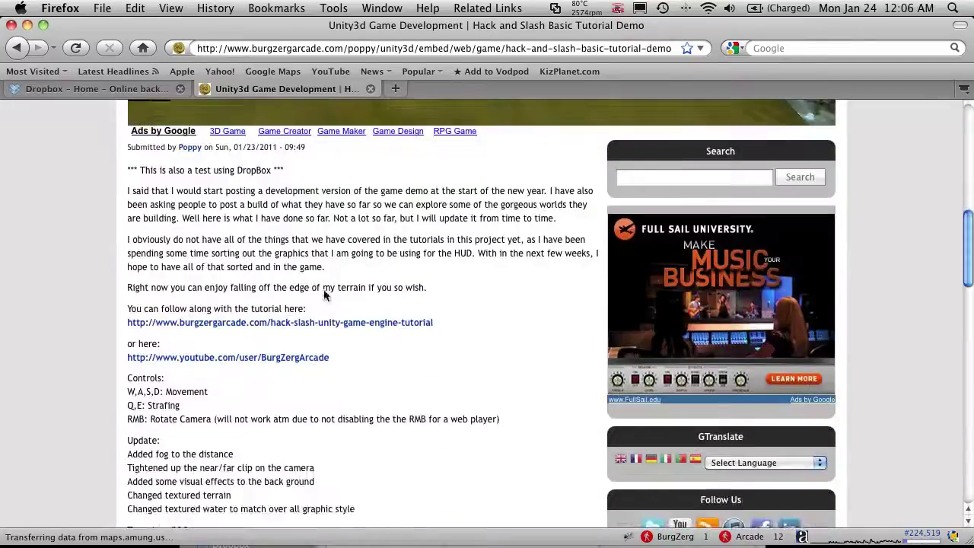
scroll(277, 325, down, 2)
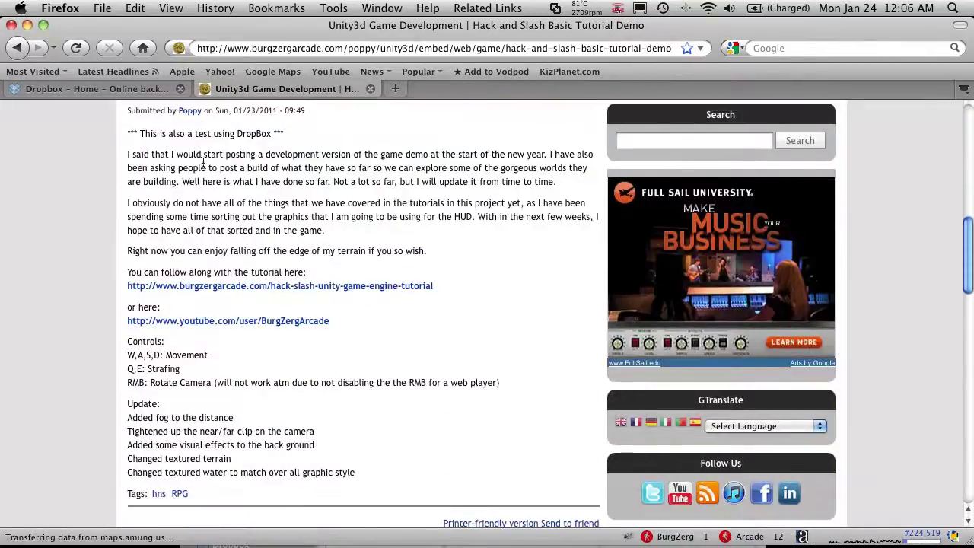
scroll(129, 172, up, 2)
drag(132, 172, 464, 491)
scroll(414, 434, down, 6)
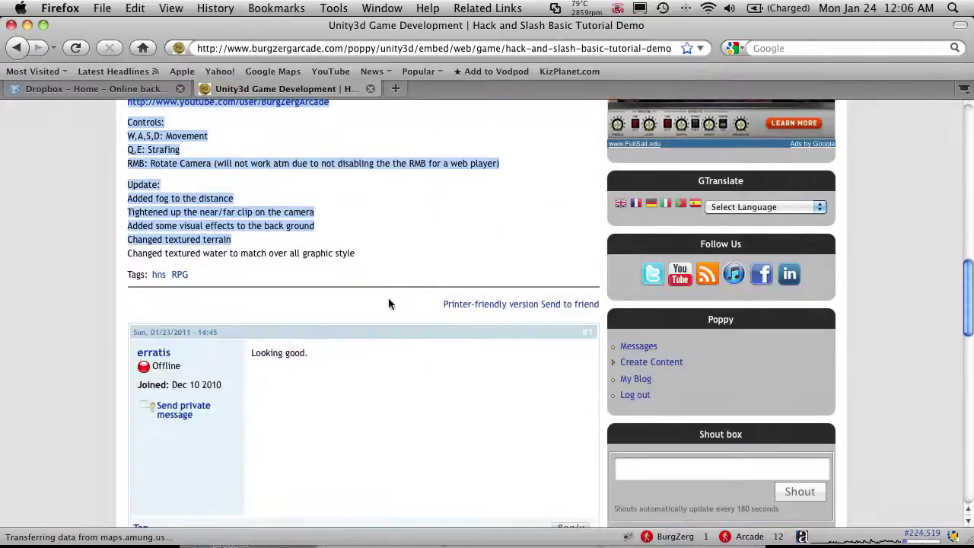
click(191, 278)
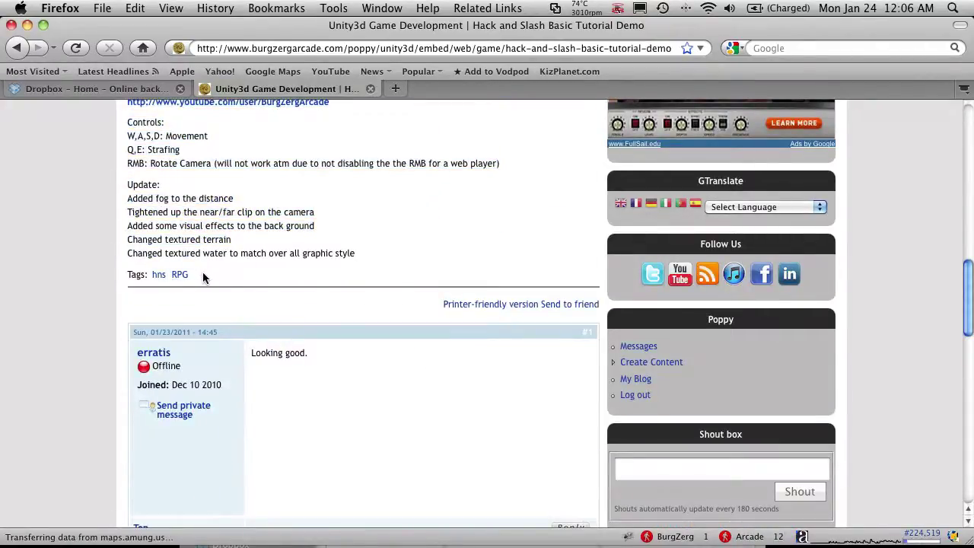
scroll(391, 376, down, 6)
scroll(390, 388, up, 8)
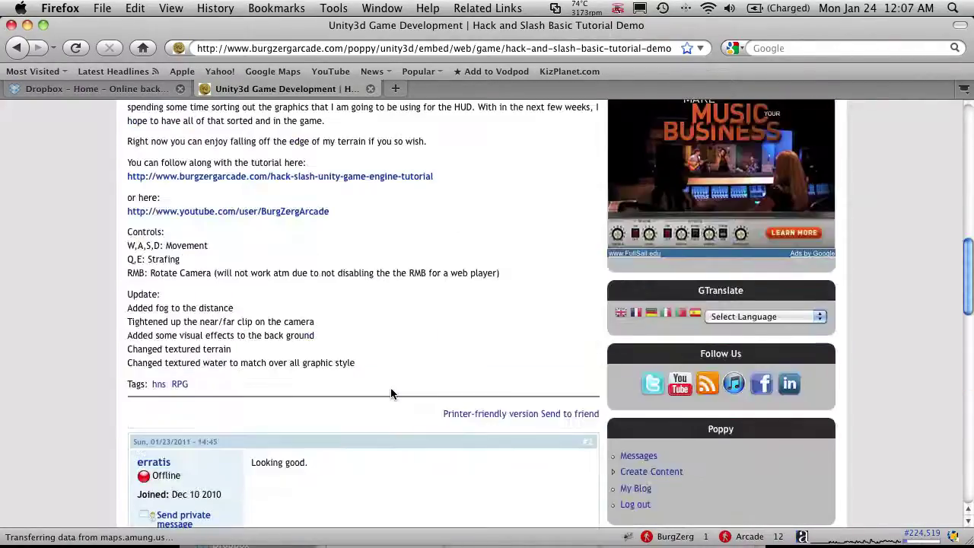
scroll(390, 387, up, 10)
scroll(895, 345, down, 3)
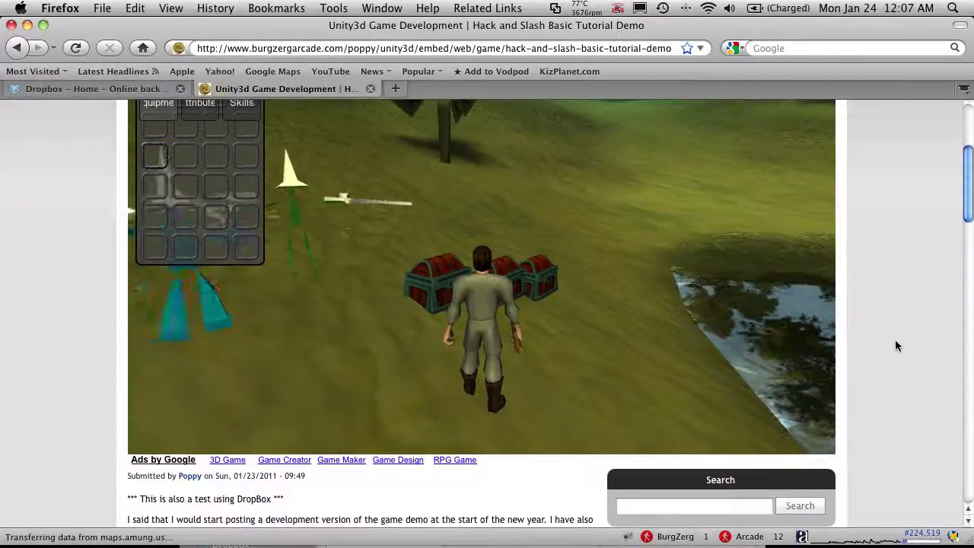
scroll(895, 339, up, 5)
scroll(877, 341, down, 3)
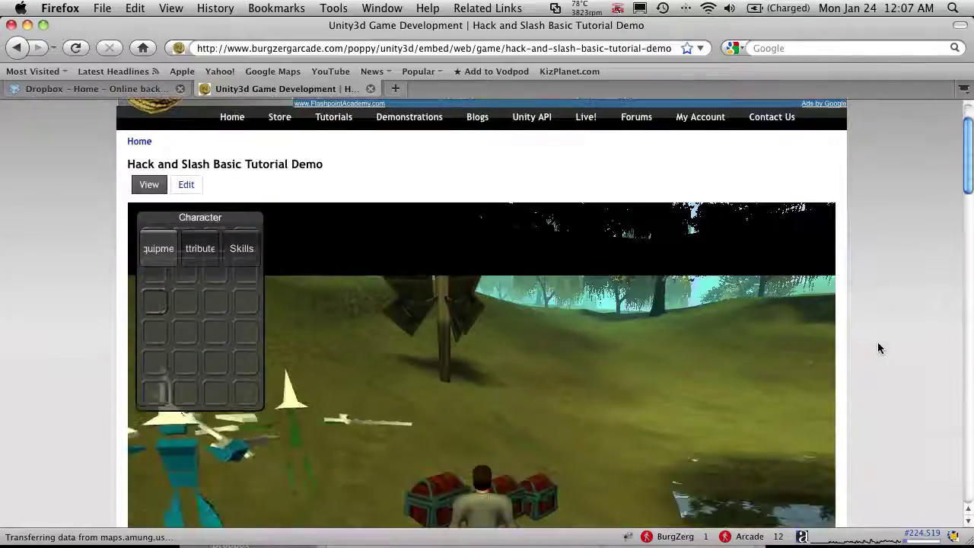